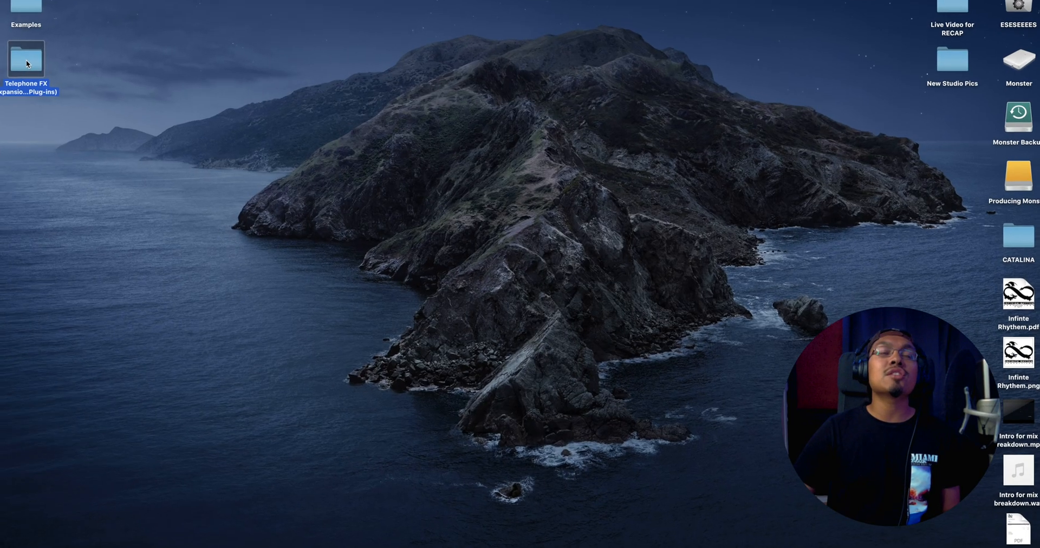
Look through the Telephone FX Expansion Pack's SESSION folder and the stock presets in its TELEPHONE FX PRESETS (STOCK) folder.
double_click(93, 101)
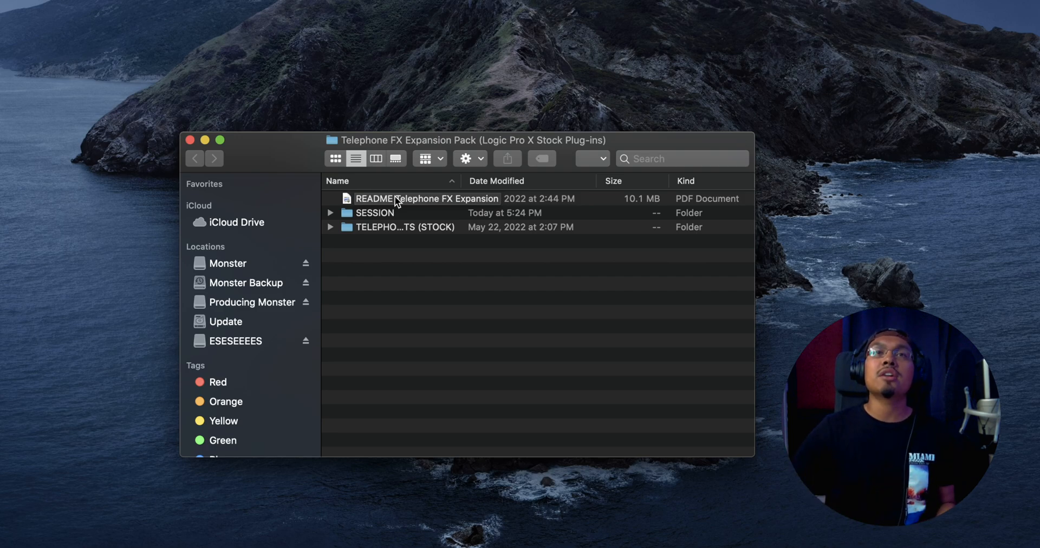
double_click(376, 213)
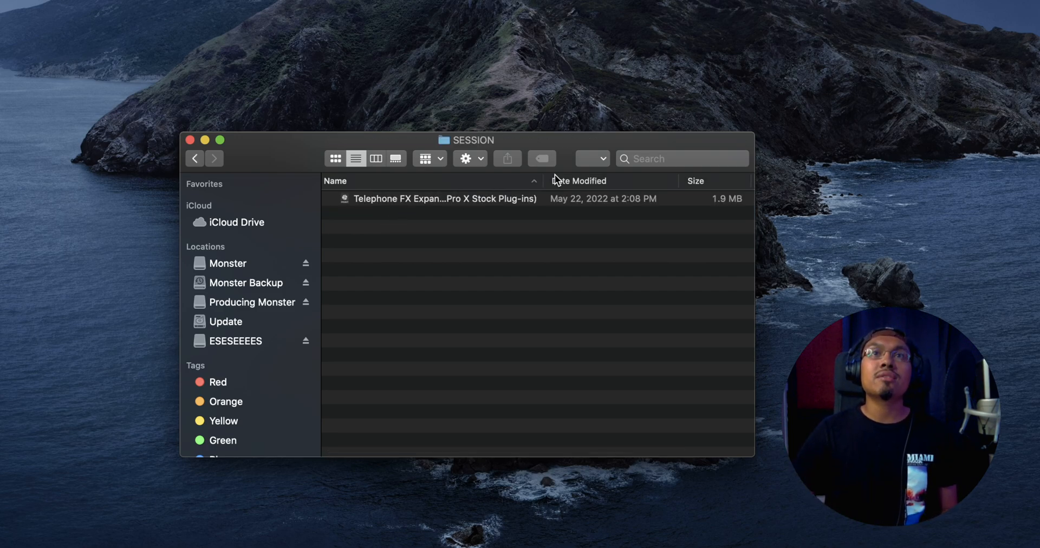
double_click(540, 181)
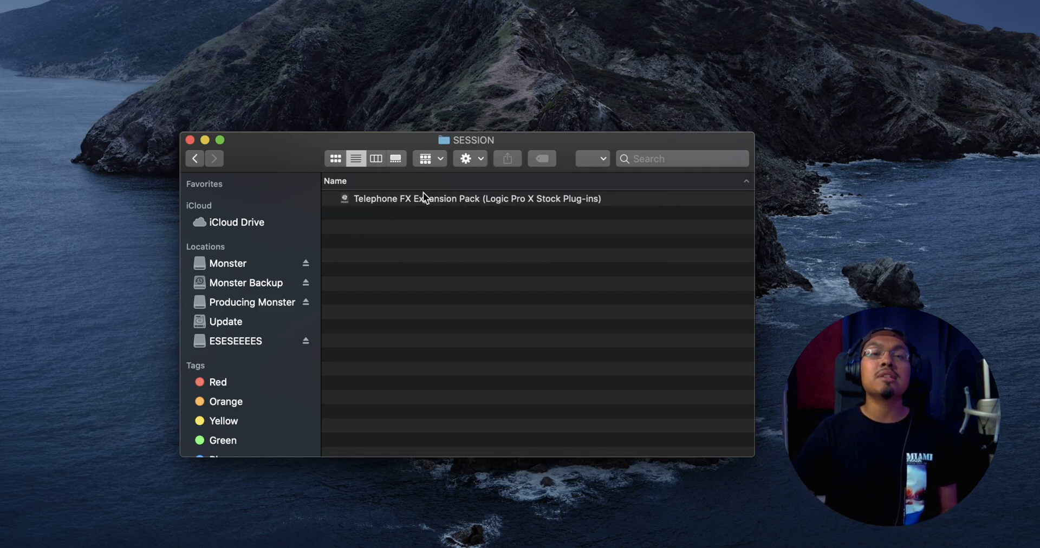
left_click(193, 158)
double_click(418, 226)
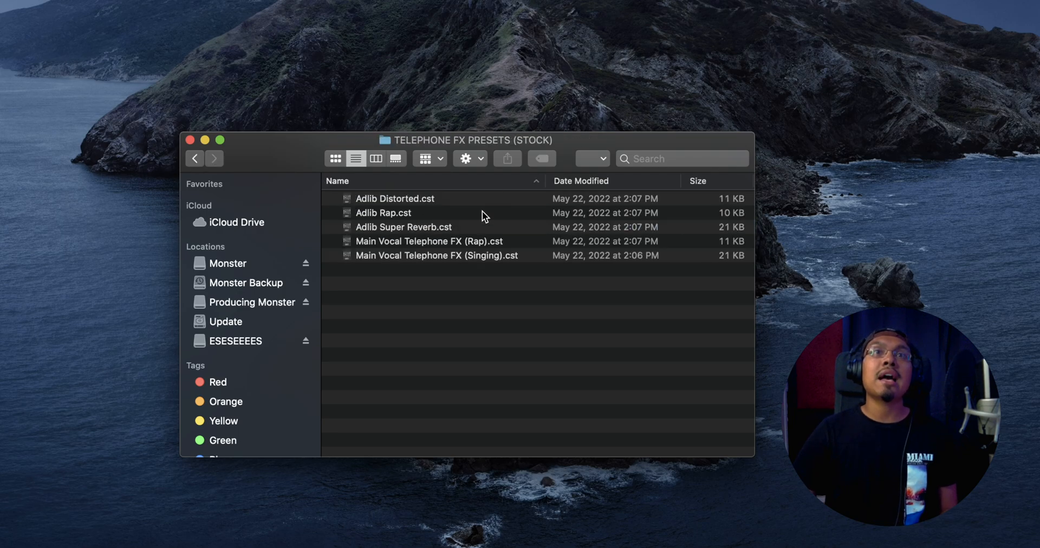
left_click_drag(458, 287, 453, 236)
left_click(443, 299)
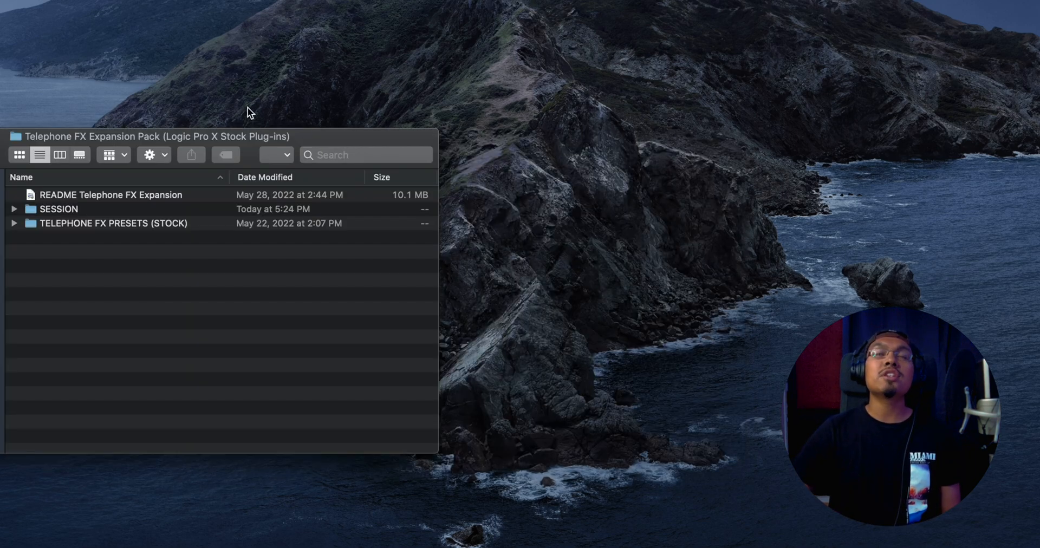
Search the Mac for the Channel Strip Settings folder, open it near the expansion pack's window and check its folder path.
key("super+space")
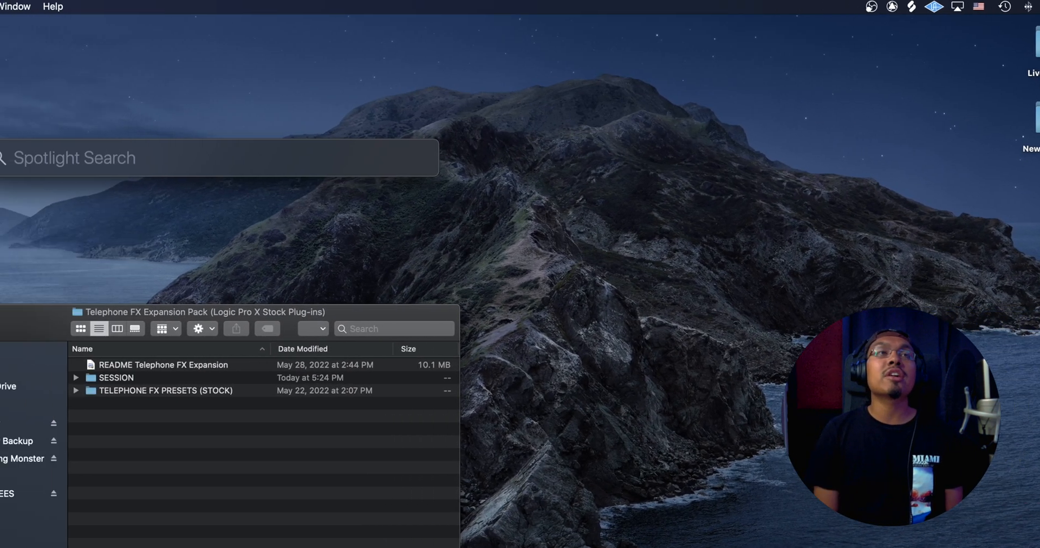
type("cheannel ")
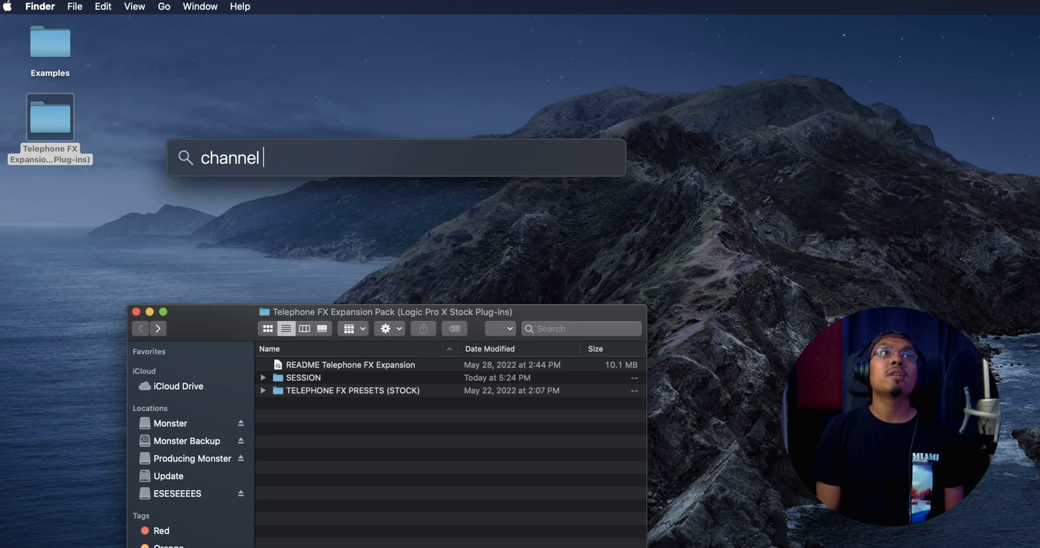
type("strip settin")
key("Return")
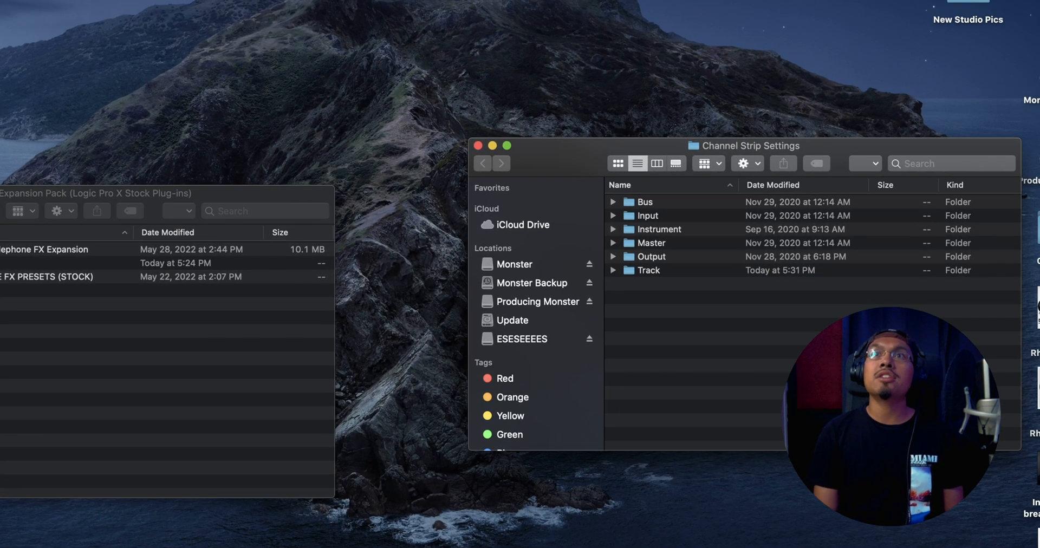
left_click_drag(552, 148, 486, 186)
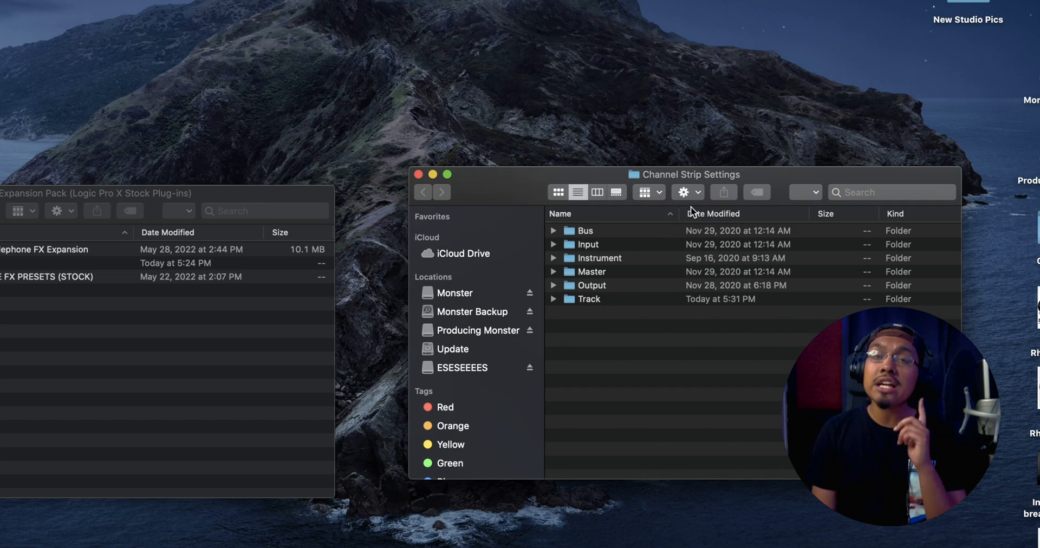
left_click(649, 173, "super")
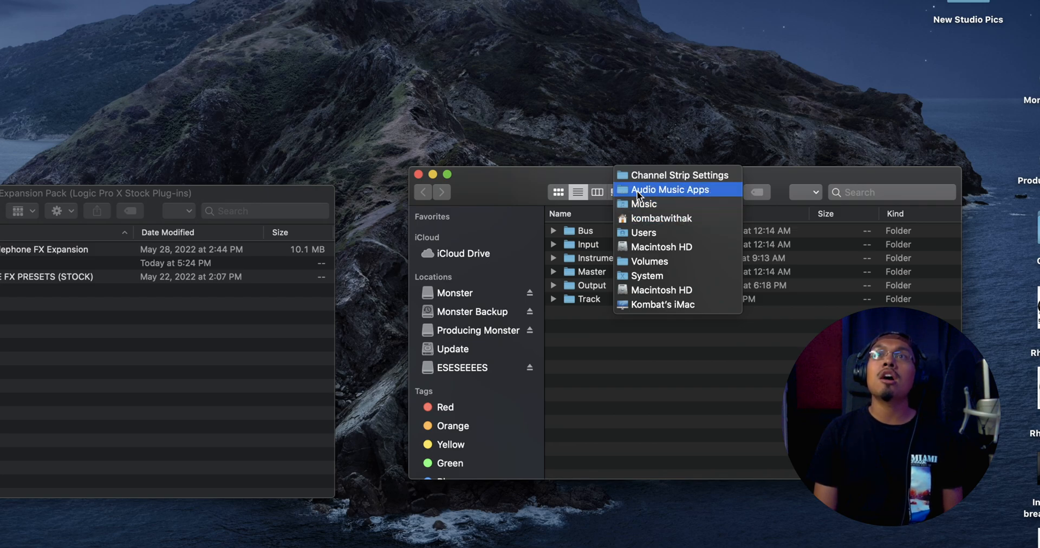
left_click(699, 176)
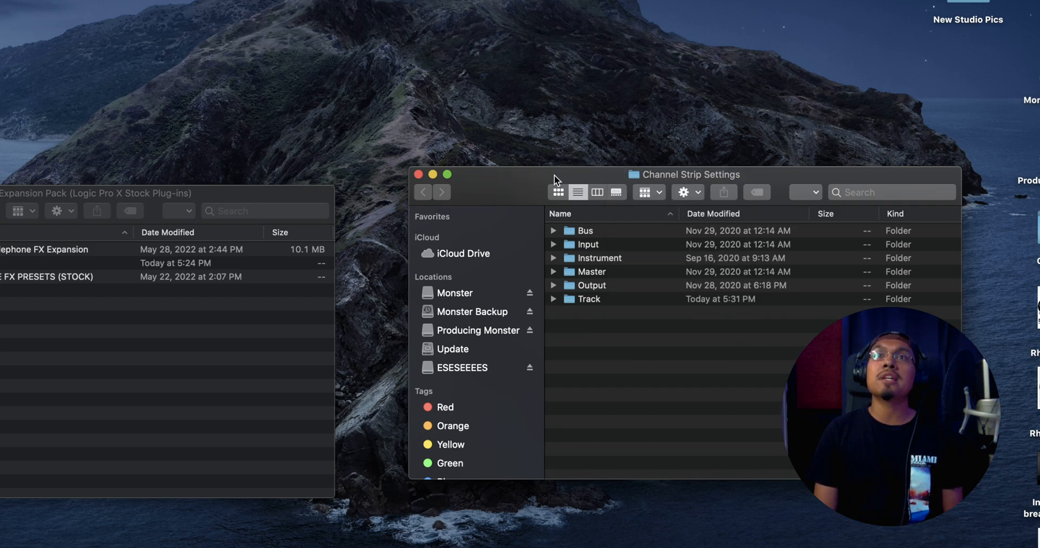
Open the Track folder inside Channel Strip Settings and place the pack's TELEPHONE FX PRESETS (STOCK) folder in it.
double_click(577, 298)
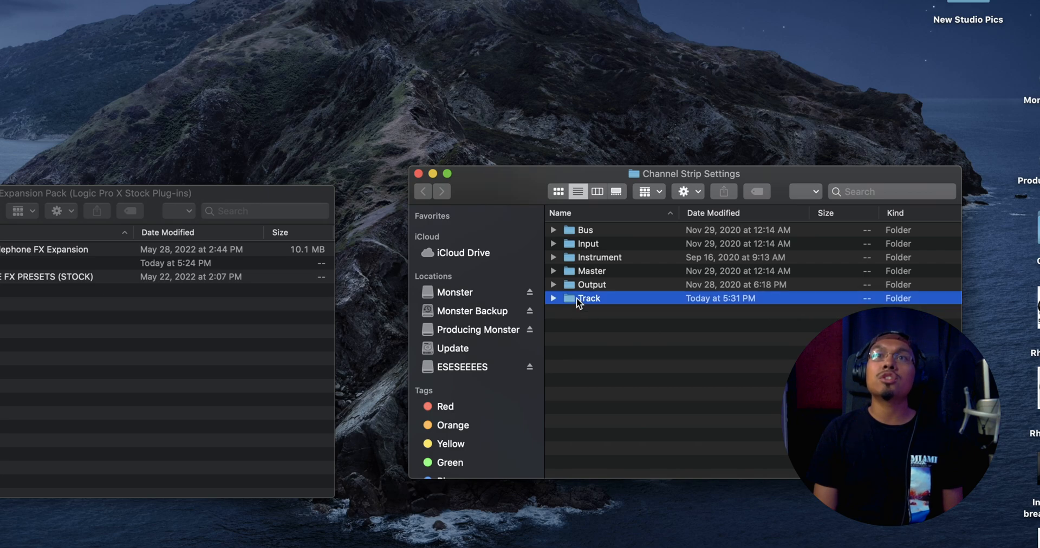
left_click_drag(627, 317, 619, 224)
left_click(635, 317)
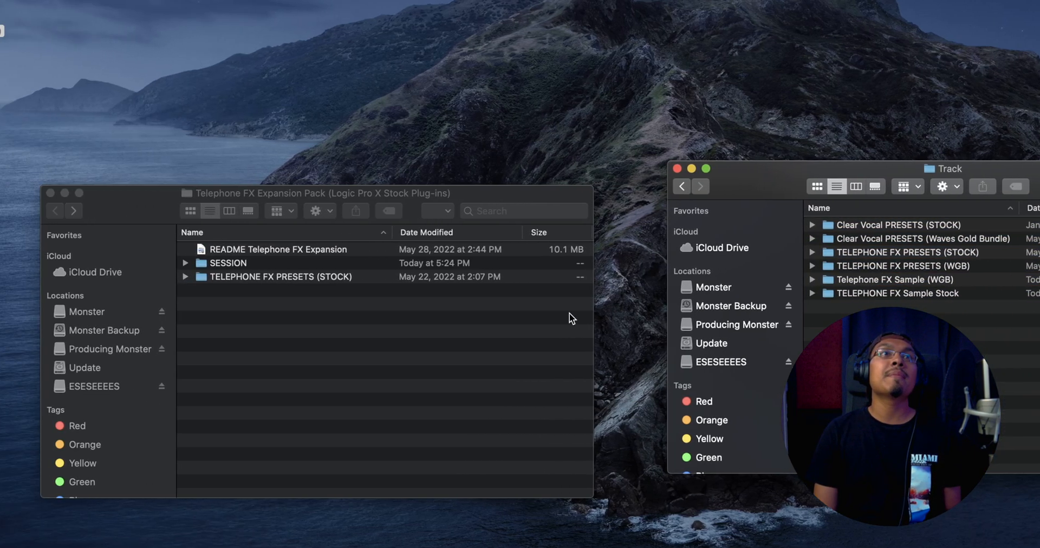
double_click(265, 275)
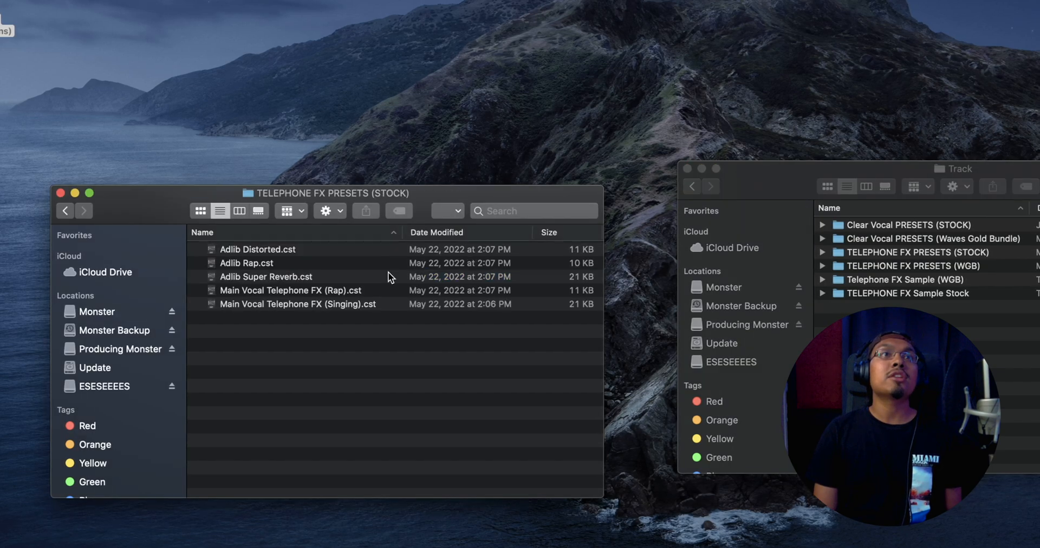
left_click(64, 210)
left_click_drag(245, 275, 900, 338)
left_click_drag(567, 342, 567, 338)
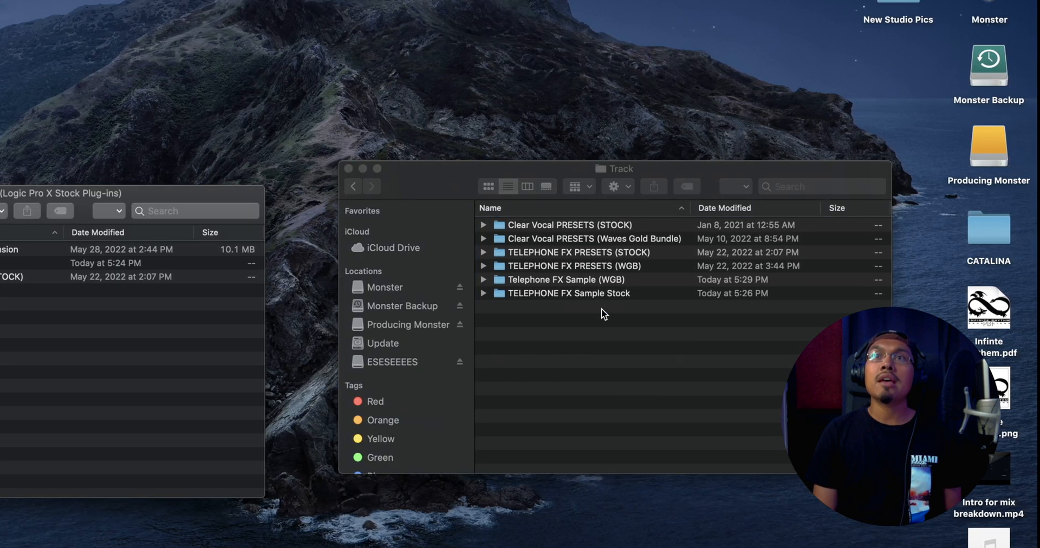
double_click(593, 250)
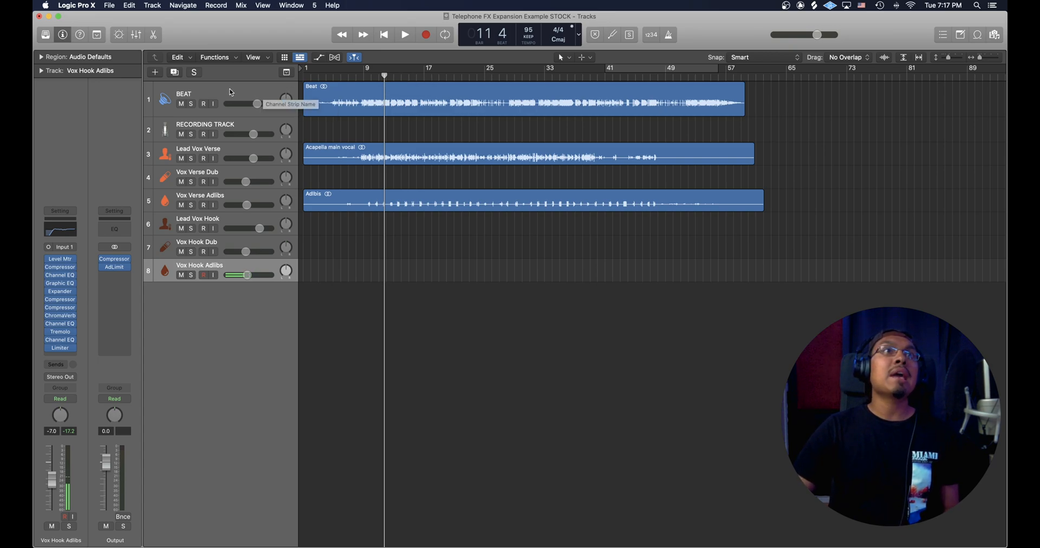
Review the hook, verse, recording and beat tracks in the Logic Pro X project Telephone FX Expansion Example STOCK.
left_click(230, 216)
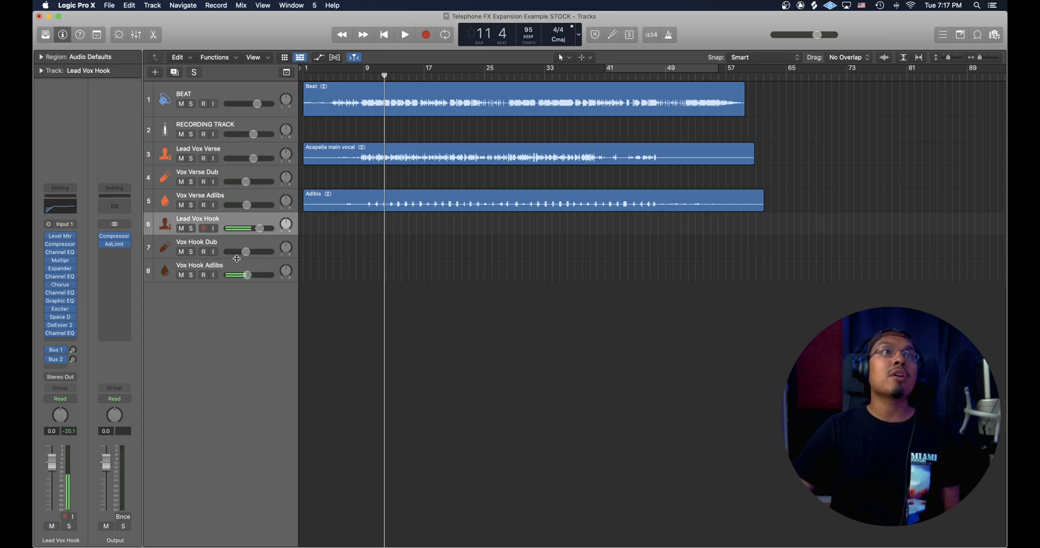
key("Down")
key("Down")
left_click(226, 149)
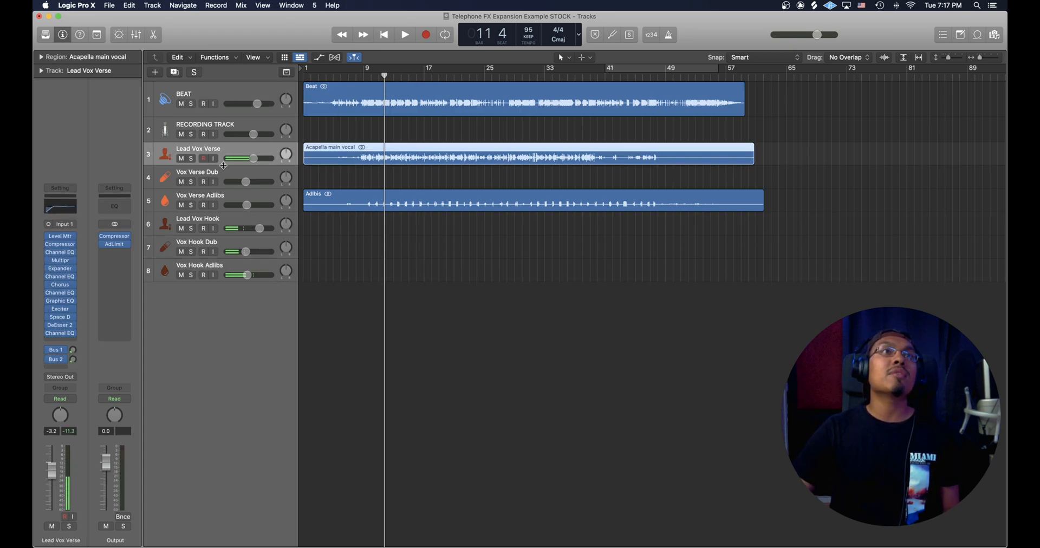
left_click(225, 129)
left_click(226, 100)
left_click(313, 123)
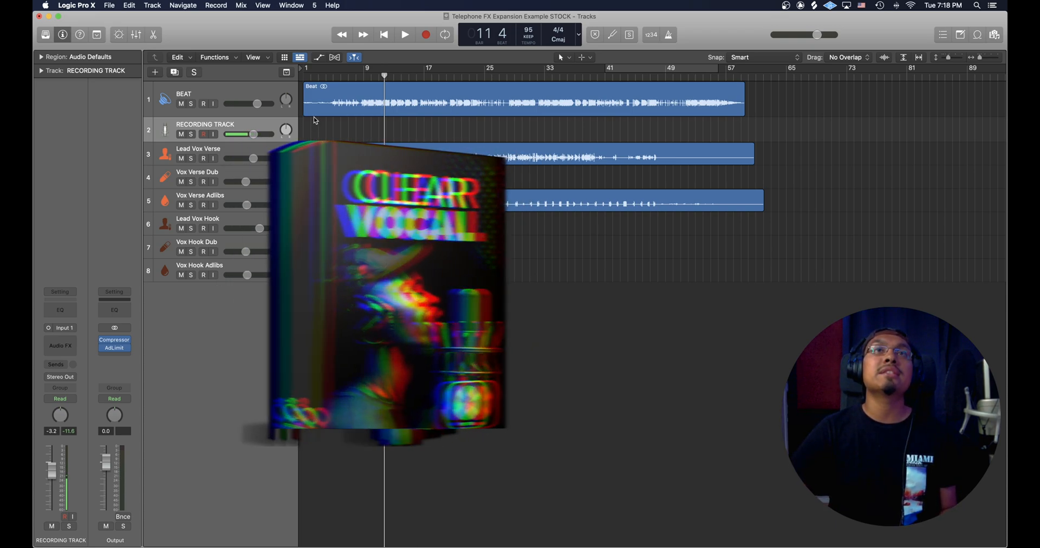
Play the song from bar 9 and lower the Vox Verse Adlibs track's volume to -13.6 dB.
key("Return")
left_click(369, 71)
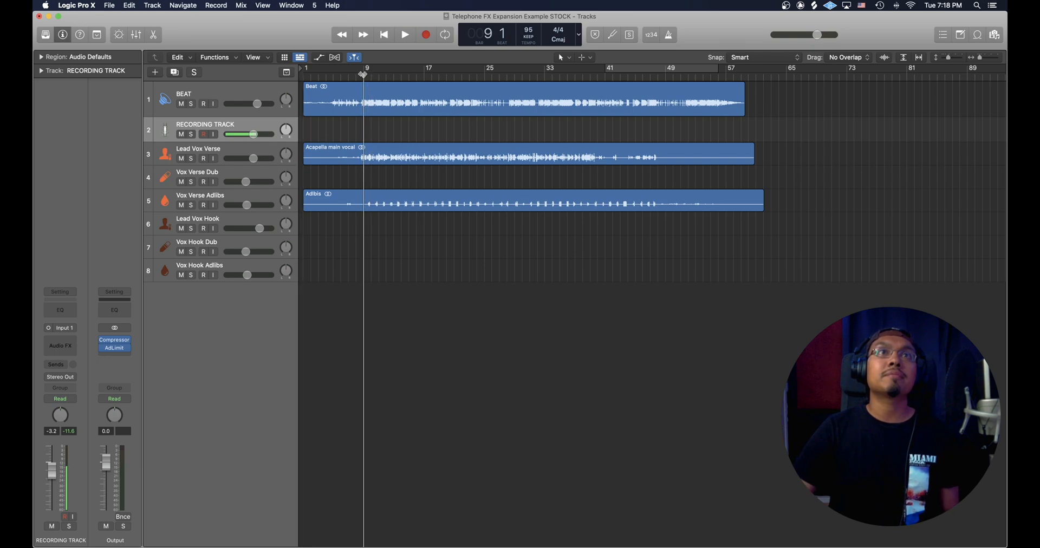
key("space")
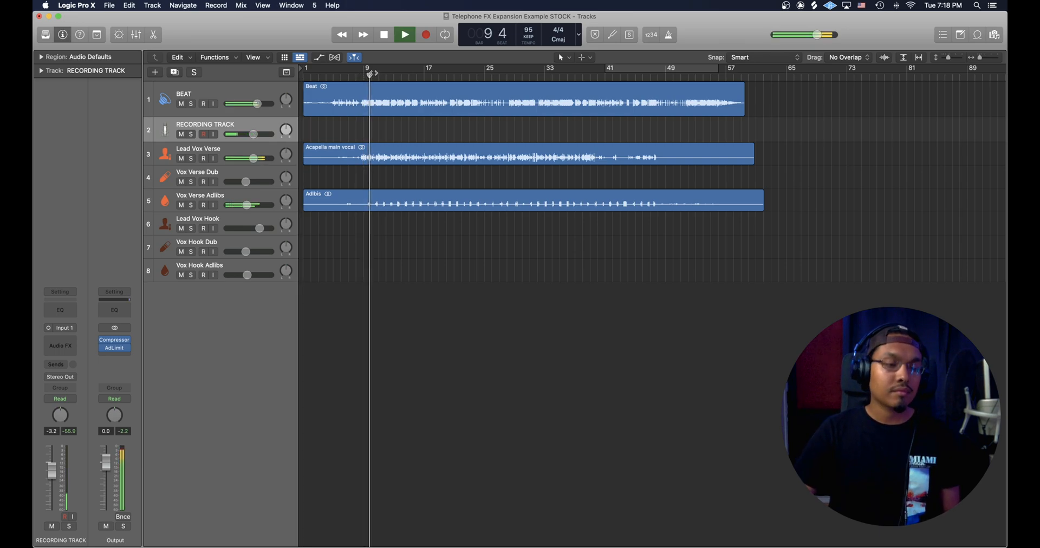
left_click_drag(247, 205, 240, 204)
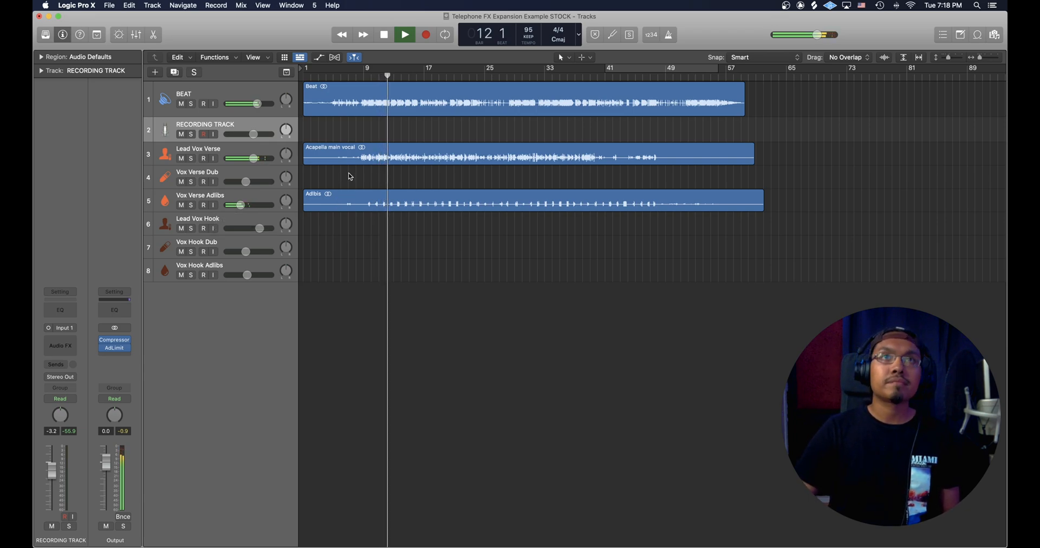
key("space")
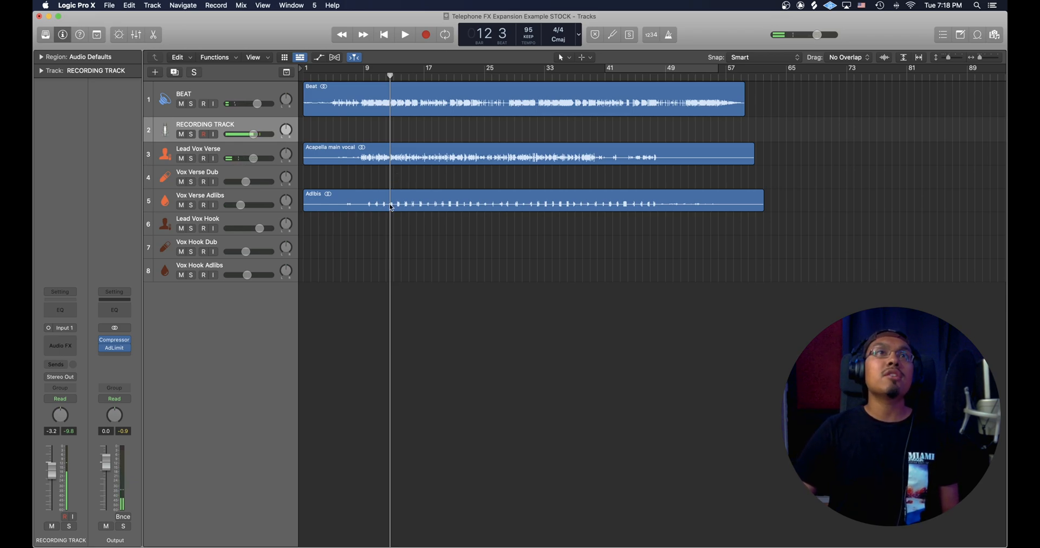
Create one audio track below Vox Verse Adlibs with the Library opened, and delete that new track.
left_click(216, 199)
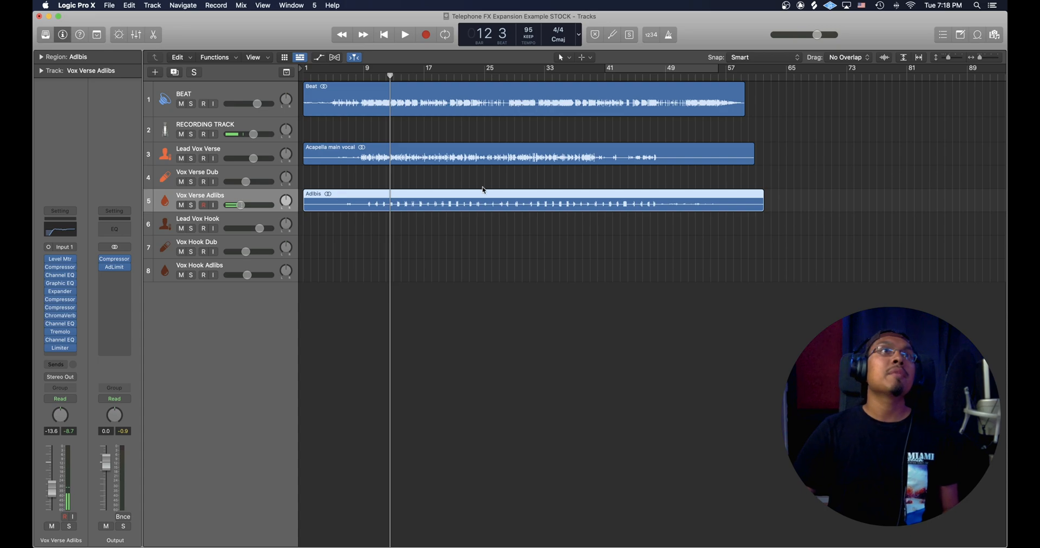
left_click(156, 74)
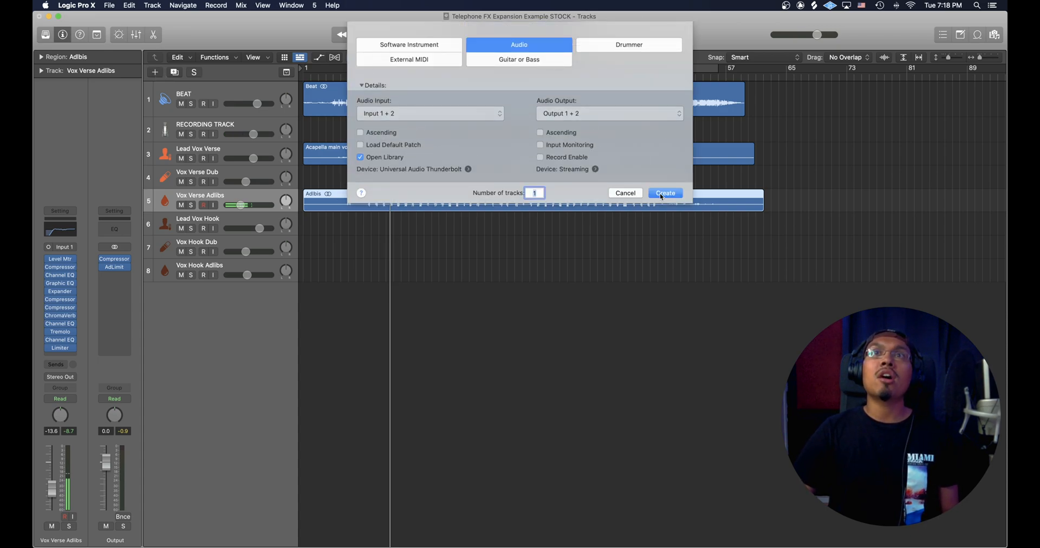
left_click(666, 194)
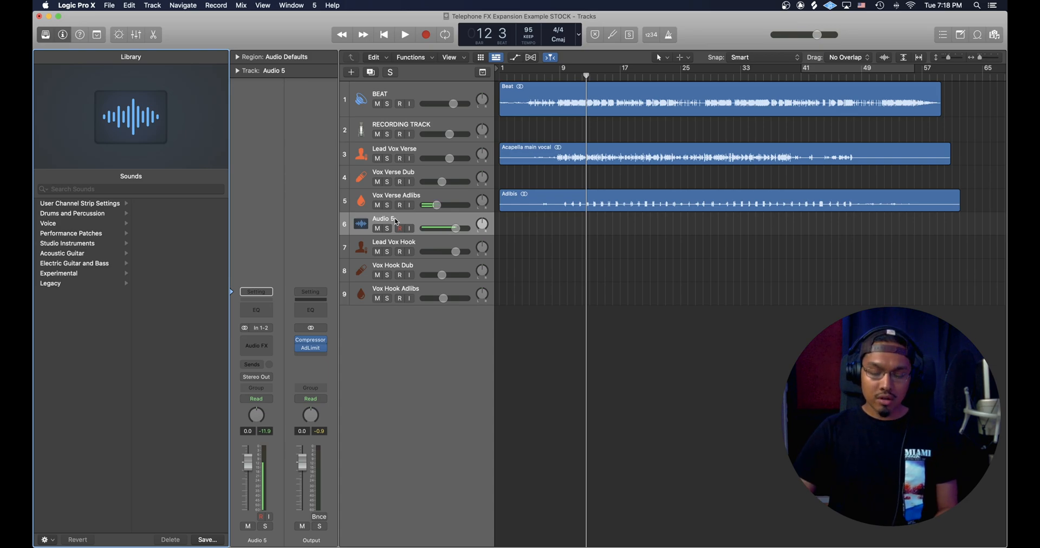
key("super+BackSpace")
Duplicate the Vox Verse Adlibs track, display the TELEPHONE FX PRESETS (STOCK) channel strip settings and move the Adlibs region onto the duplicate.
left_click(458, 205)
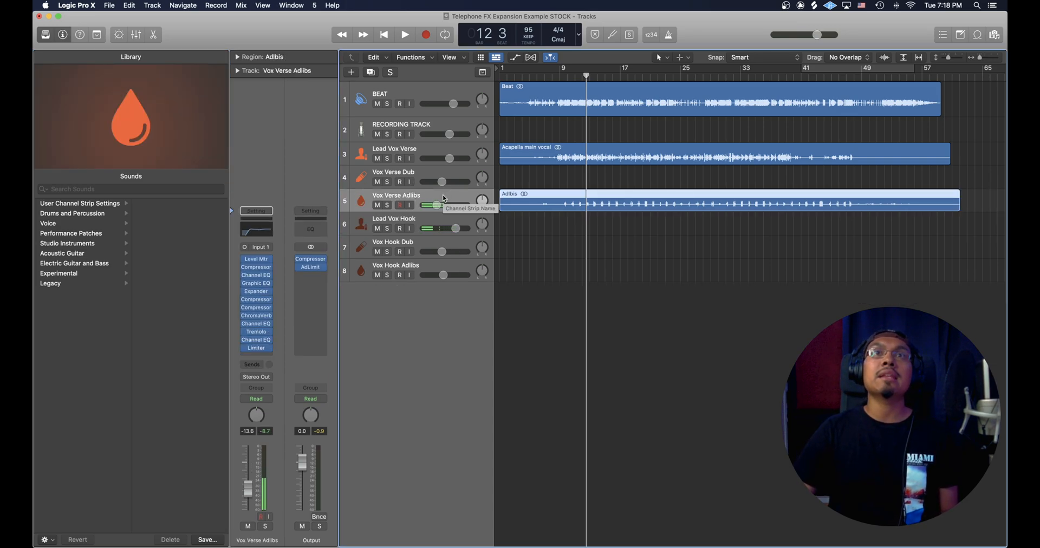
key("super+d")
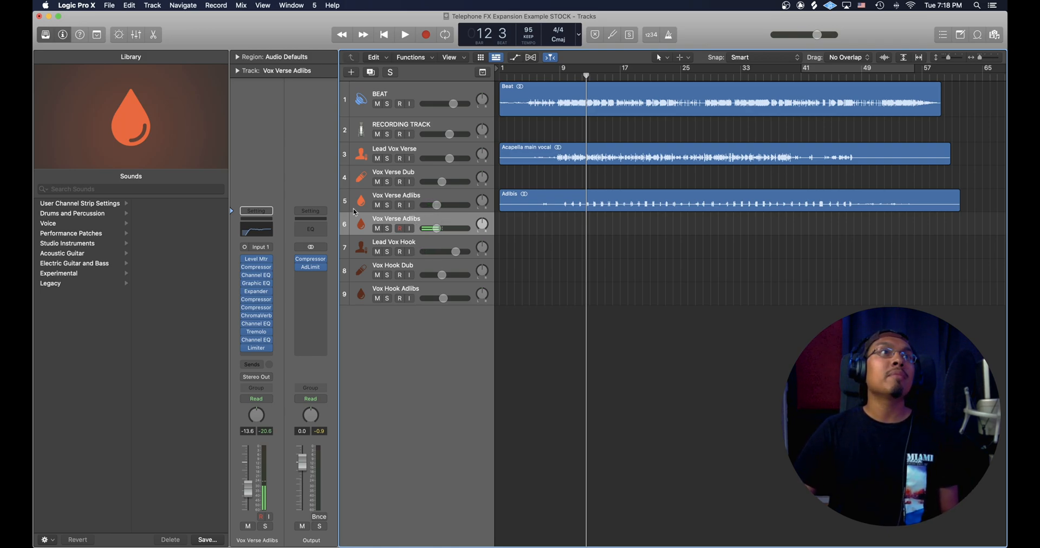
left_click(100, 208)
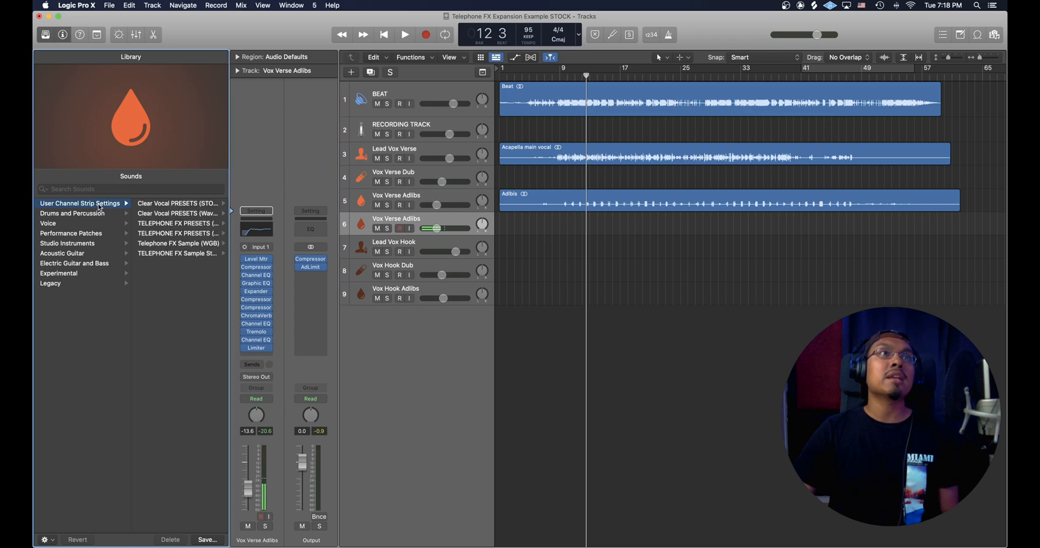
left_click(173, 225)
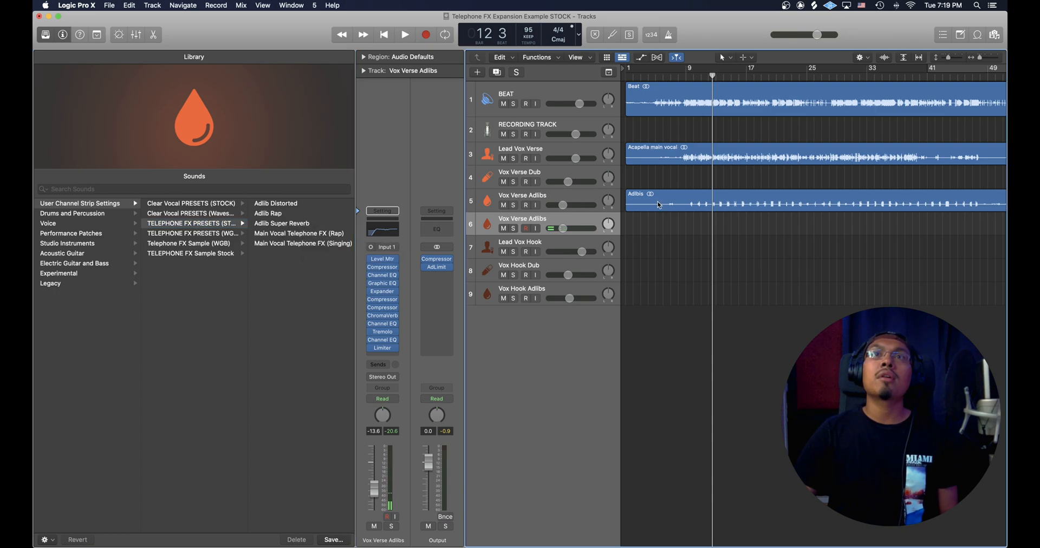
left_click_drag(659, 206, 658, 227)
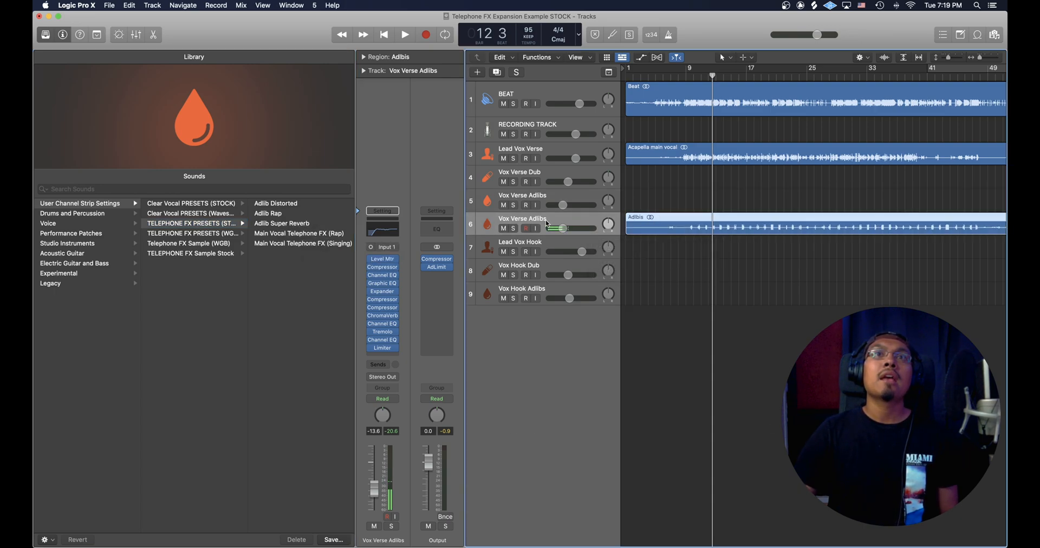
Load the Adlib Rap preset on the duplicated adlibs track and raise its volume to -5.5 dB during playback.
left_click(276, 214)
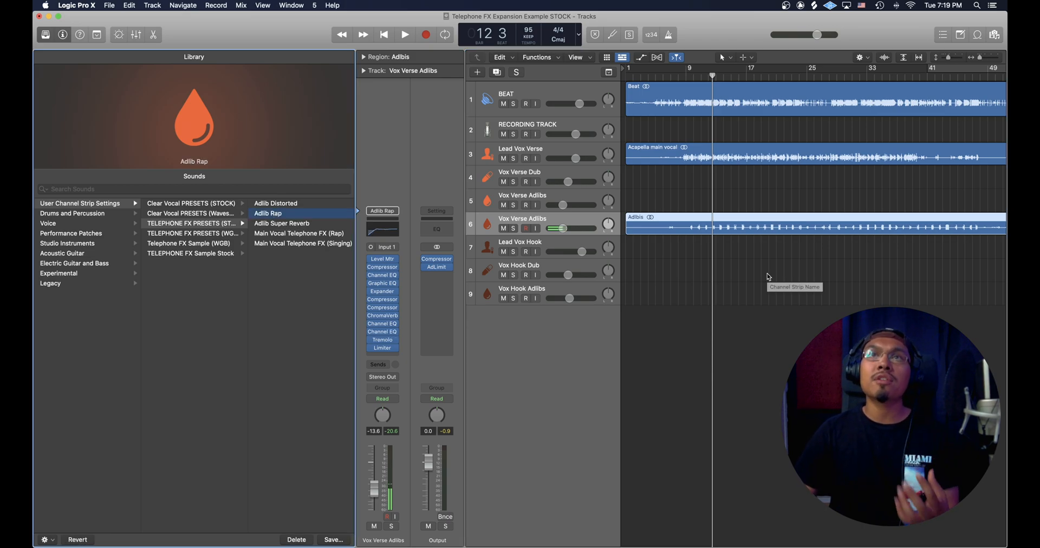
key("space")
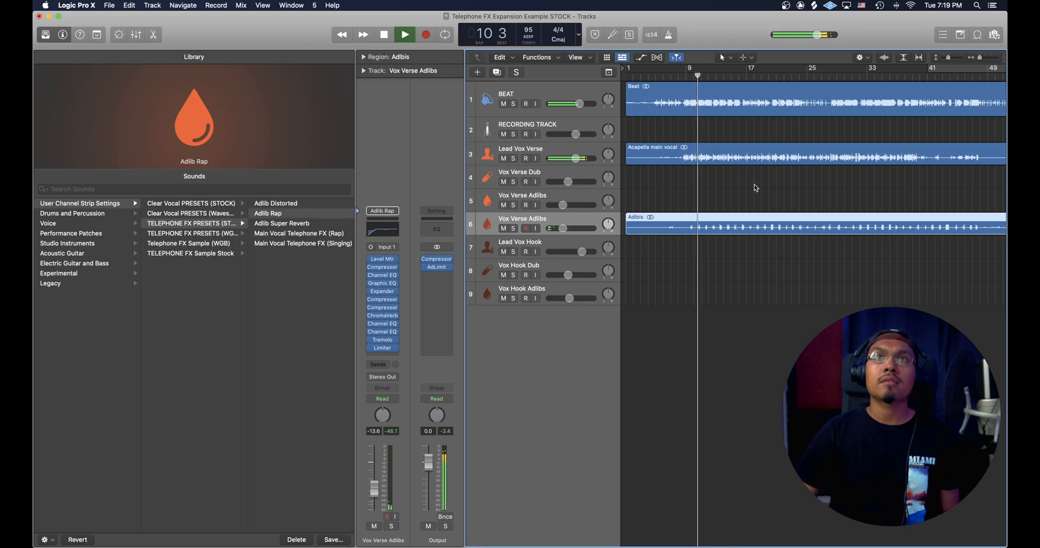
mouse_move(573, 229)
left_mouse_down()
mouse_move(589, 233)
mouse_move(570, 229)
left_mouse_up()
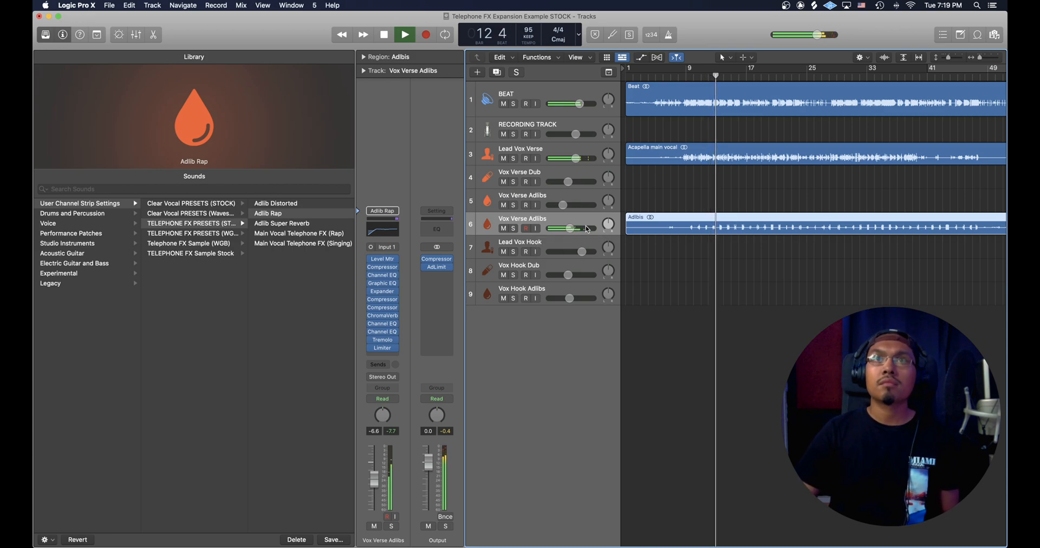
left_click_drag(572, 229, 574, 232)
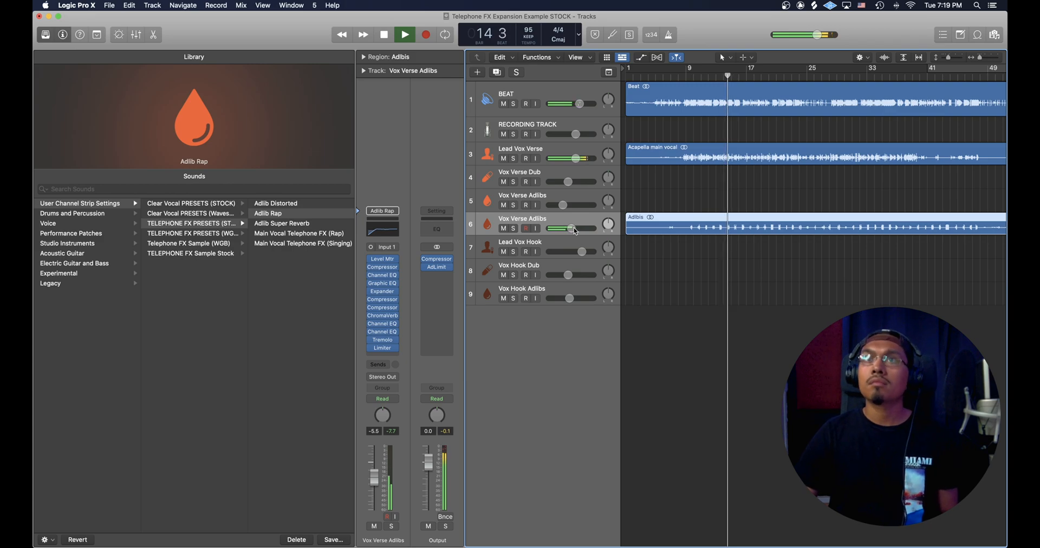
Load the Adlib Distorted preset on the duplicated adlibs track and audition it from bar 9.
key("space")
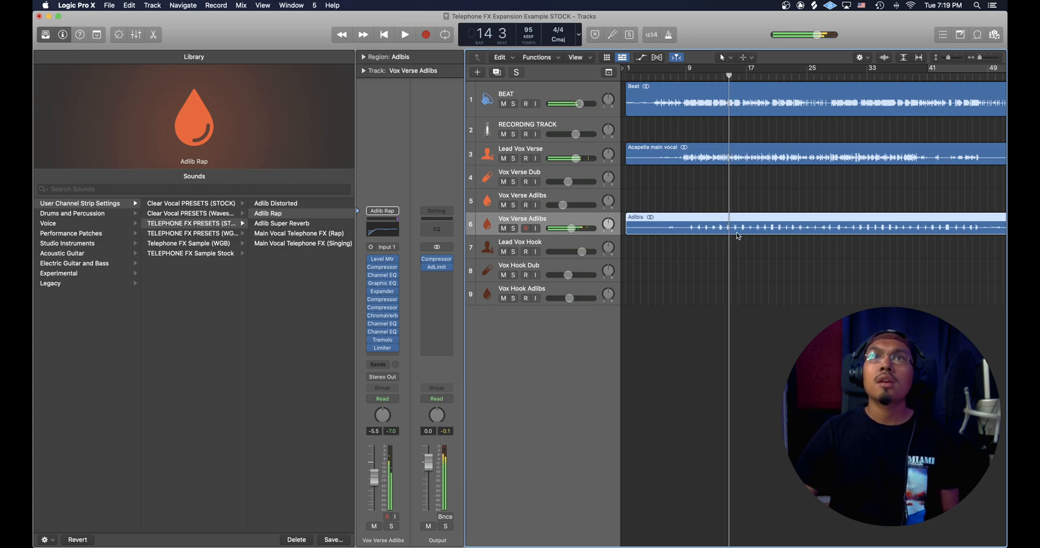
left_click(685, 75)
left_click(293, 205)
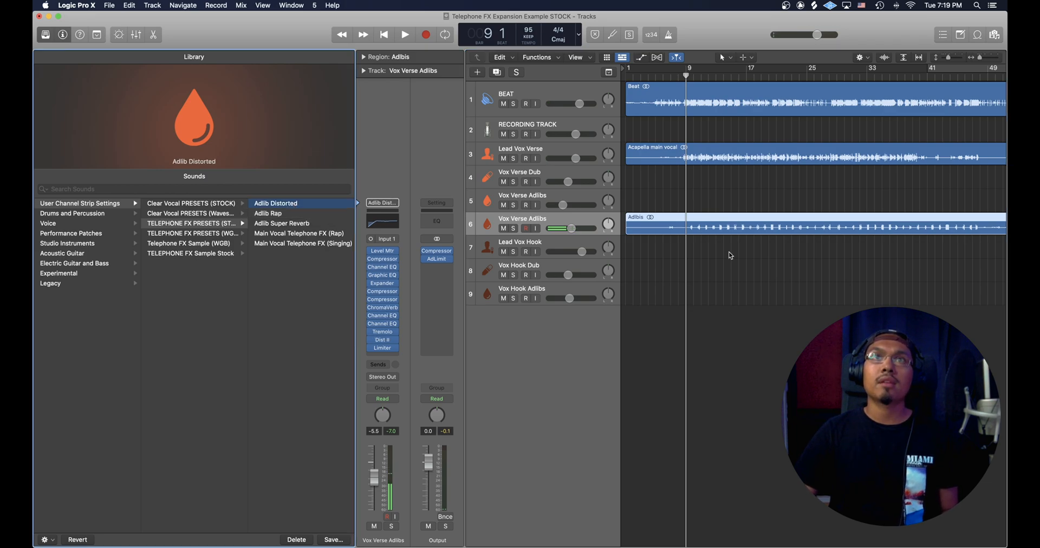
key("space")
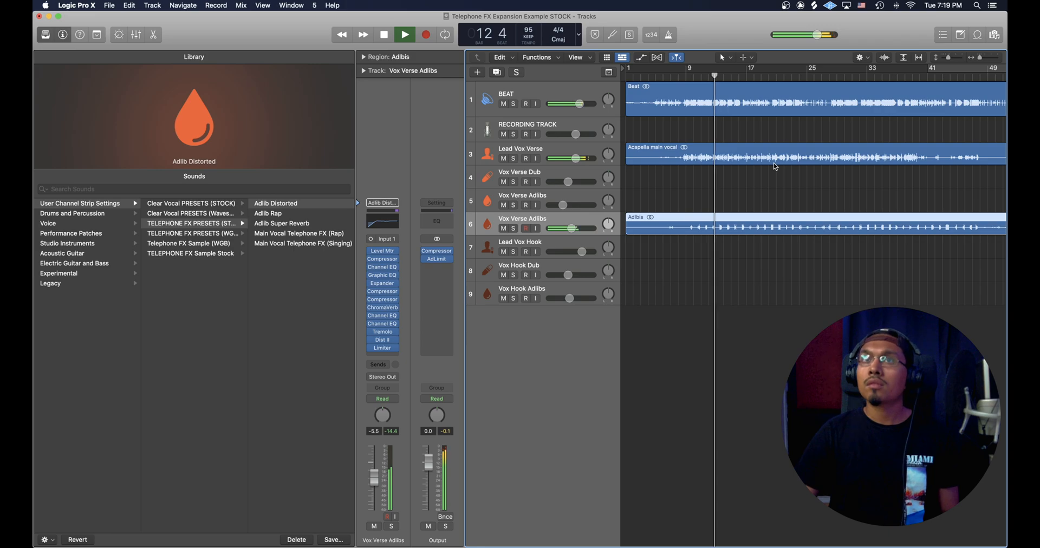
key("space")
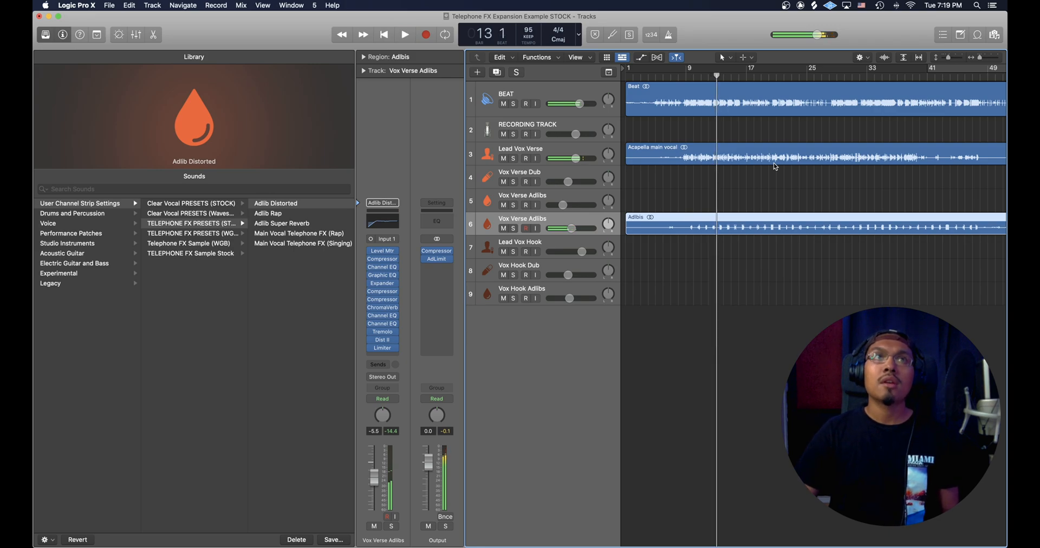
Load the Adlib Super Reverb preset on the duplicated adlibs track and lower its volume to -9.0 dB during playback.
left_click(287, 226)
key("space")
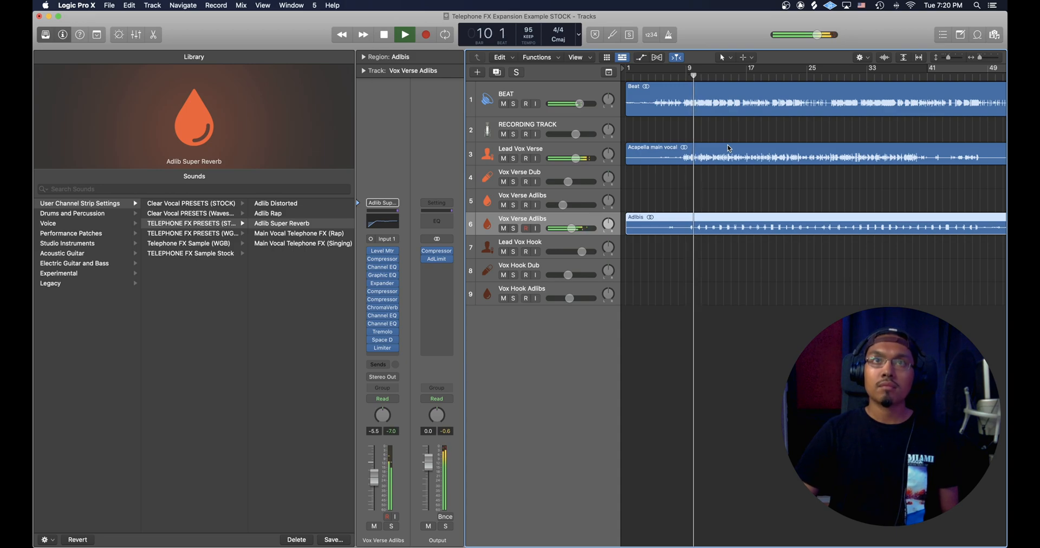
left_click_drag(571, 229, 563, 232)
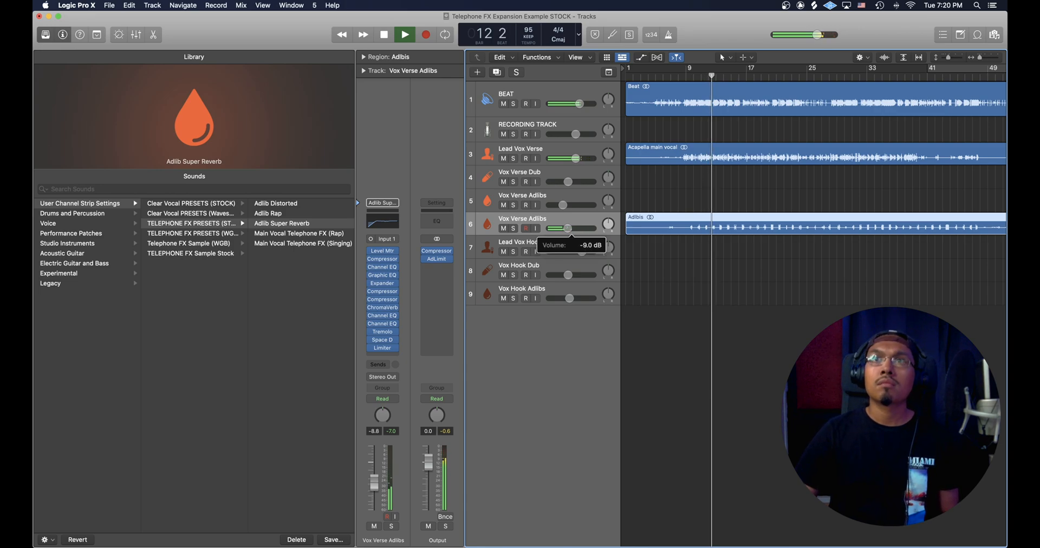
key("space")
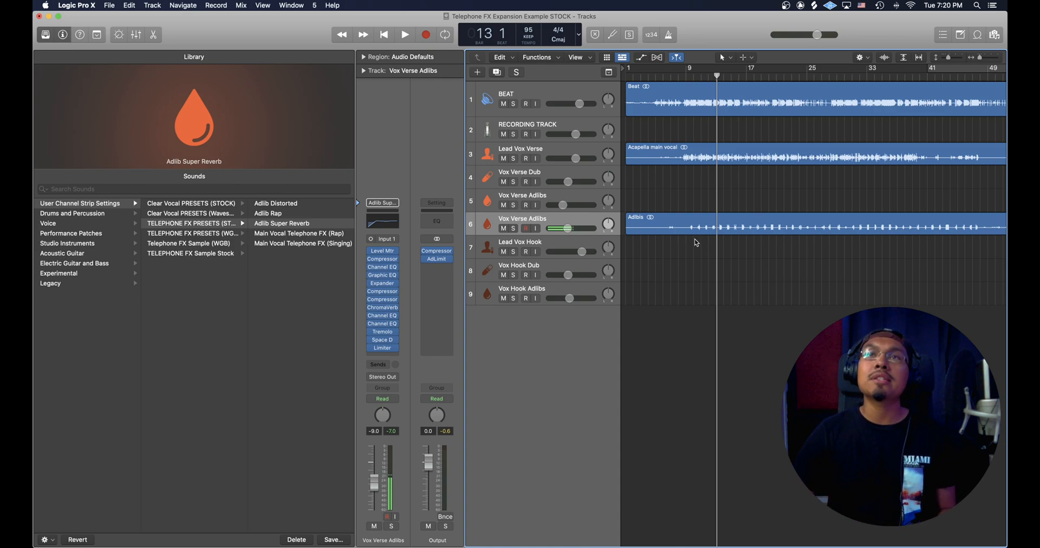
Move the Adlibs region back to the original Vox Verse Adlibs track and delete the duplicated adlibs track.
left_click_drag(692, 232, 676, 206)
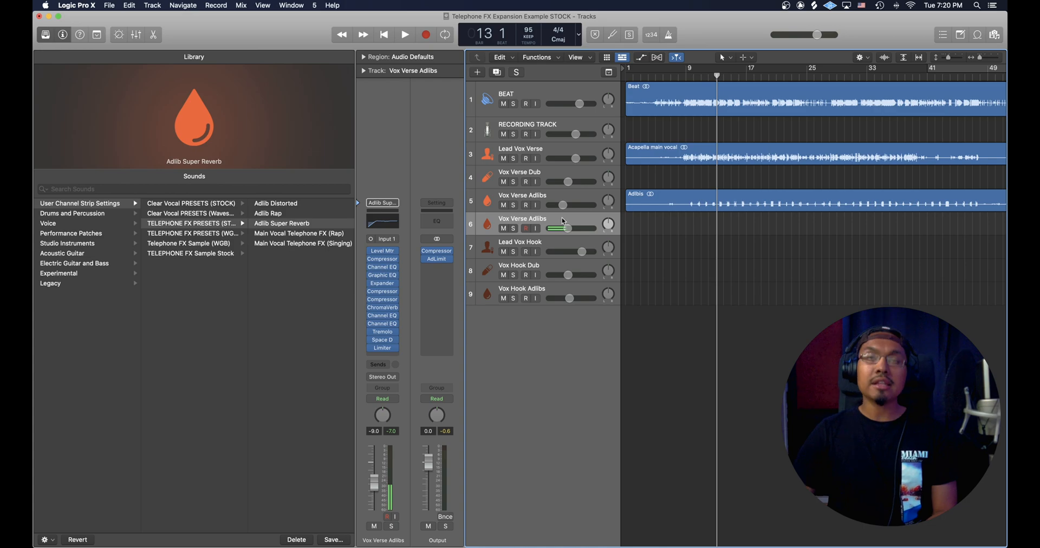
key("Delete")
left_click(597, 202)
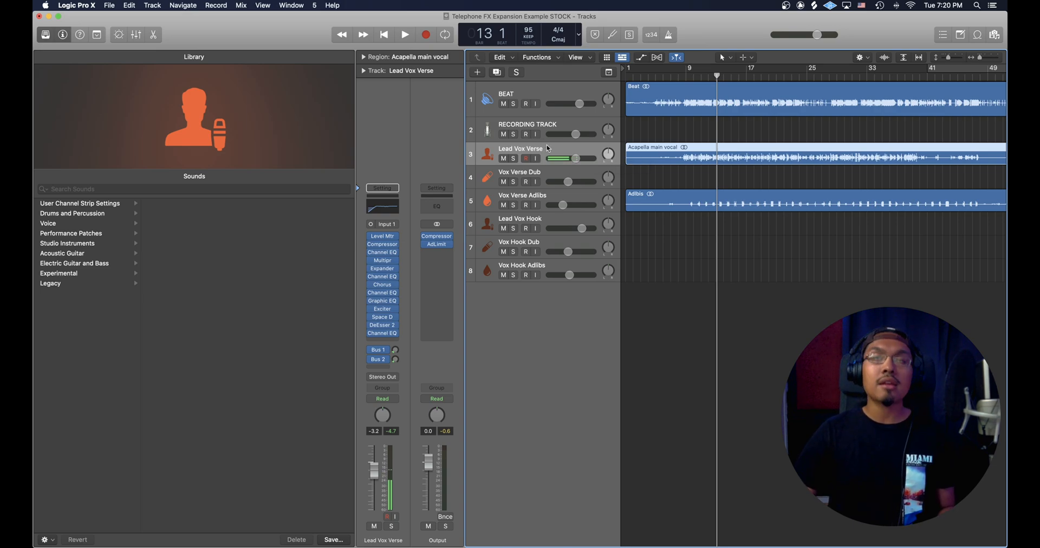
Duplicate the Lead Vox Verse track and load Main Vocal Telephone FX (Rap) from the stock telephone presets on the duplicate.
key("super+d")
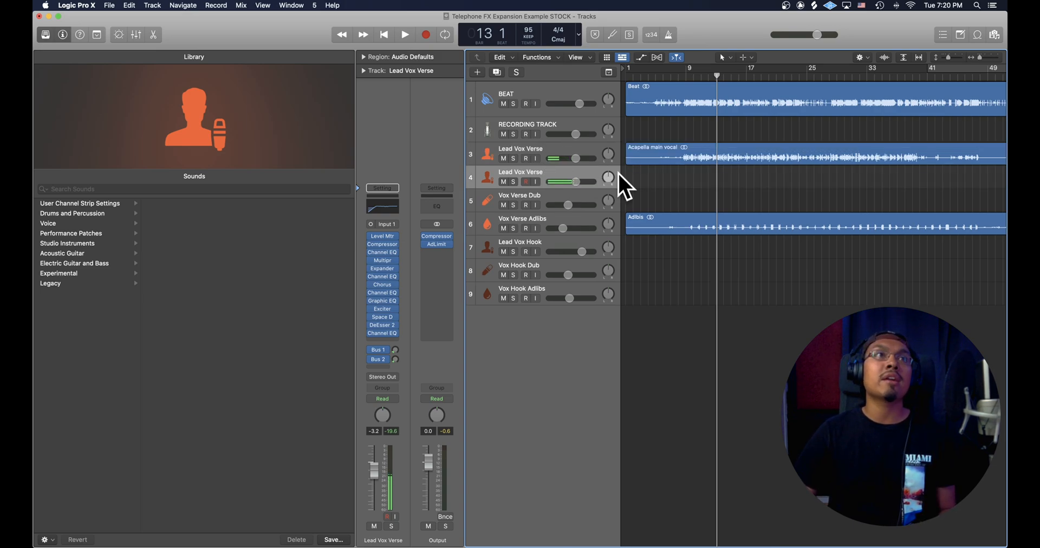
left_click(98, 208)
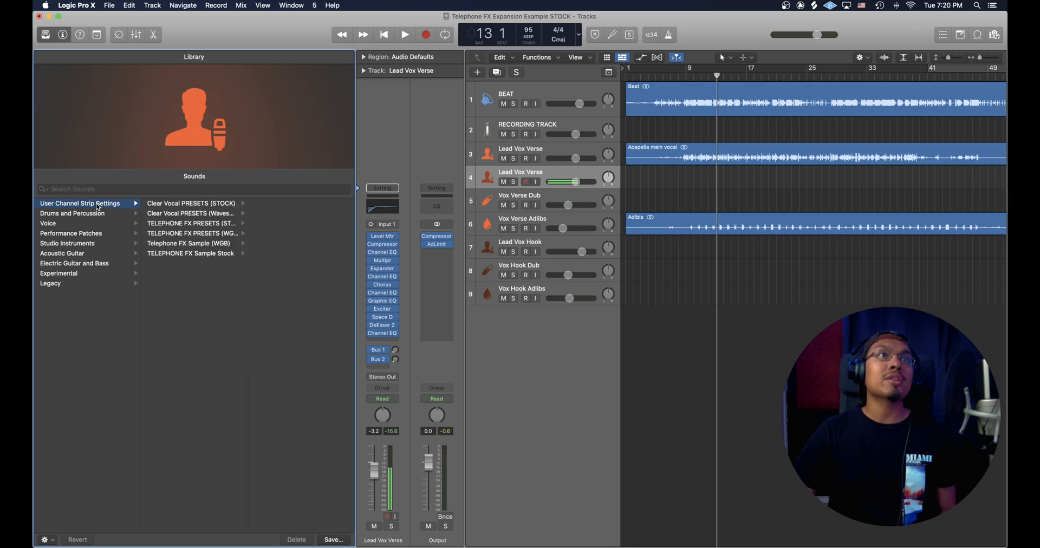
left_click(192, 224)
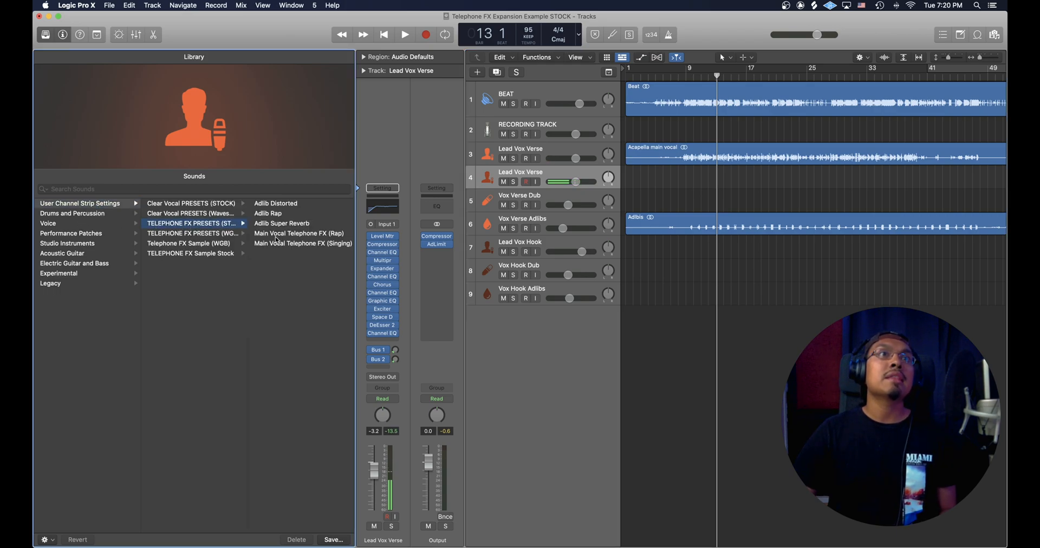
left_click(295, 237)
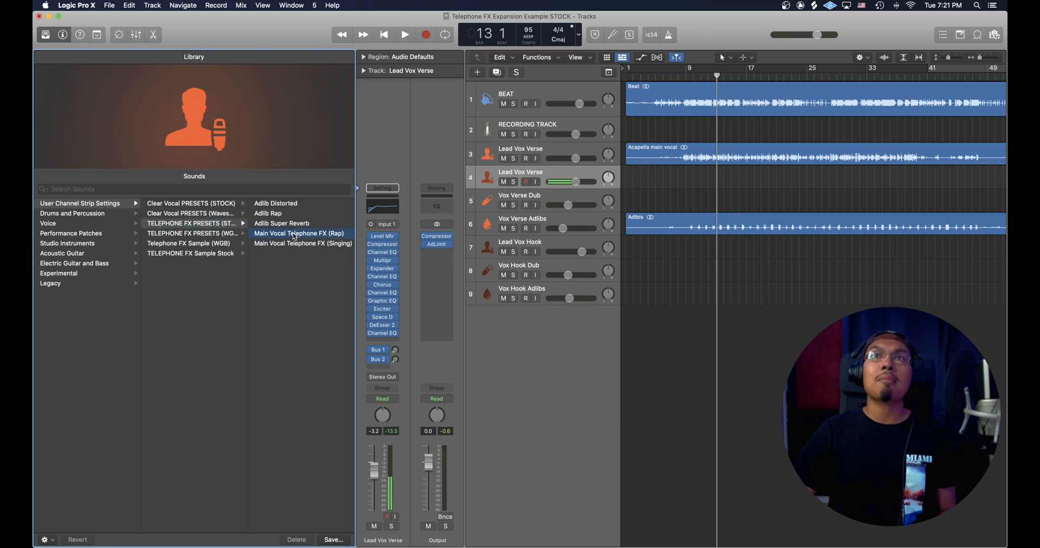
scroll(719, 158, "right", 2)
scroll(718, 157, "left", 2)
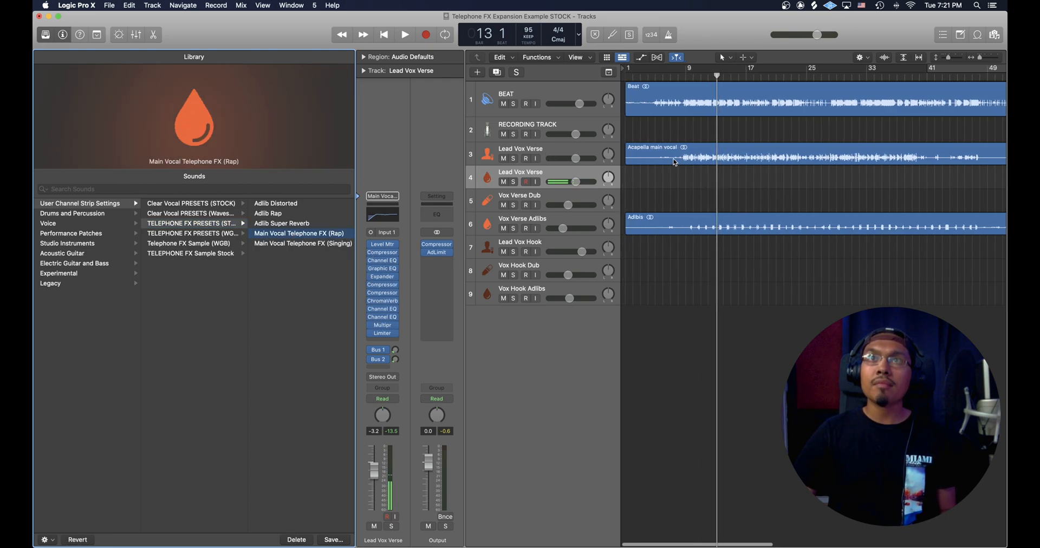
Move the Acapella main vocal region onto the duplicated lead track, play from bar 9 and raise the track's volume to -2.6 dB.
left_click_drag(675, 158, 673, 182)
left_click(687, 77)
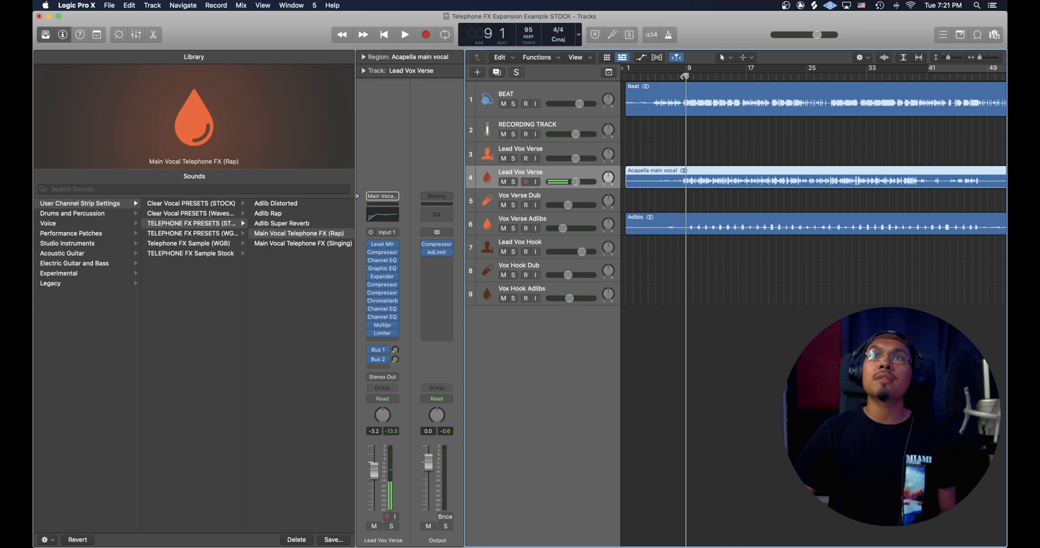
key("space")
scroll(717, 122, "right", 2)
scroll(715, 118, "left", 2)
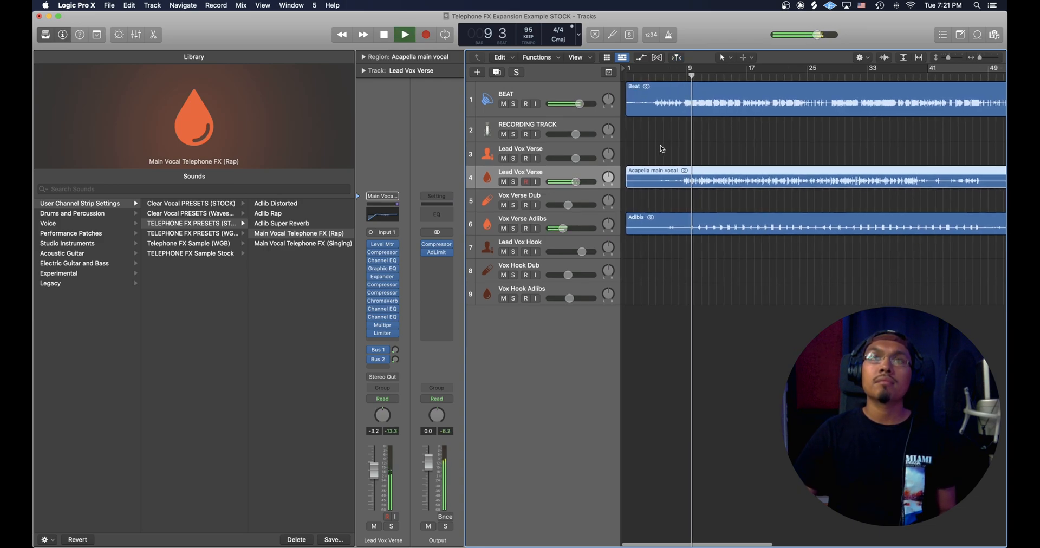
left_click_drag(576, 182, 579, 183)
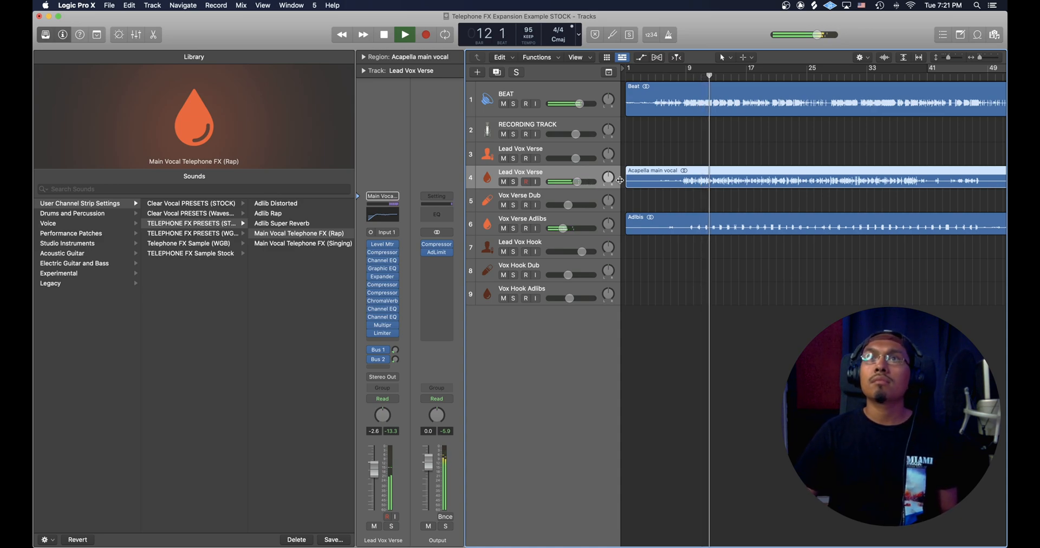
key("space")
scroll(737, 160, "right", 1)
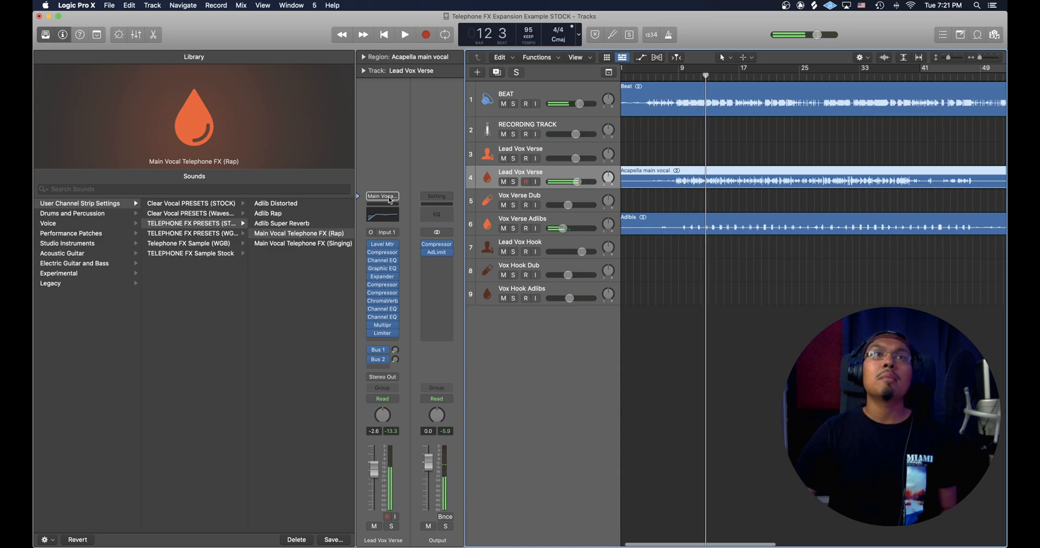
Load Main Vocal Telephone FX (Singing) on the duplicated lead track, play from bar 9 and lower the volume to -12.2 dB.
left_click(310, 245)
left_click(671, 78)
left_click(685, 77)
left_click(680, 78)
key("space")
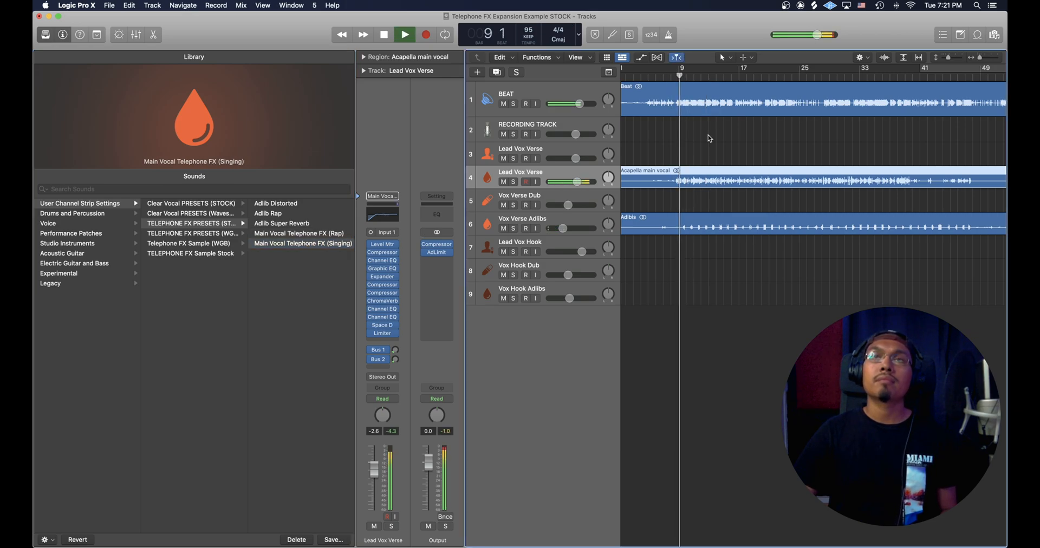
left_click_drag(577, 182, 564, 182)
key("space")
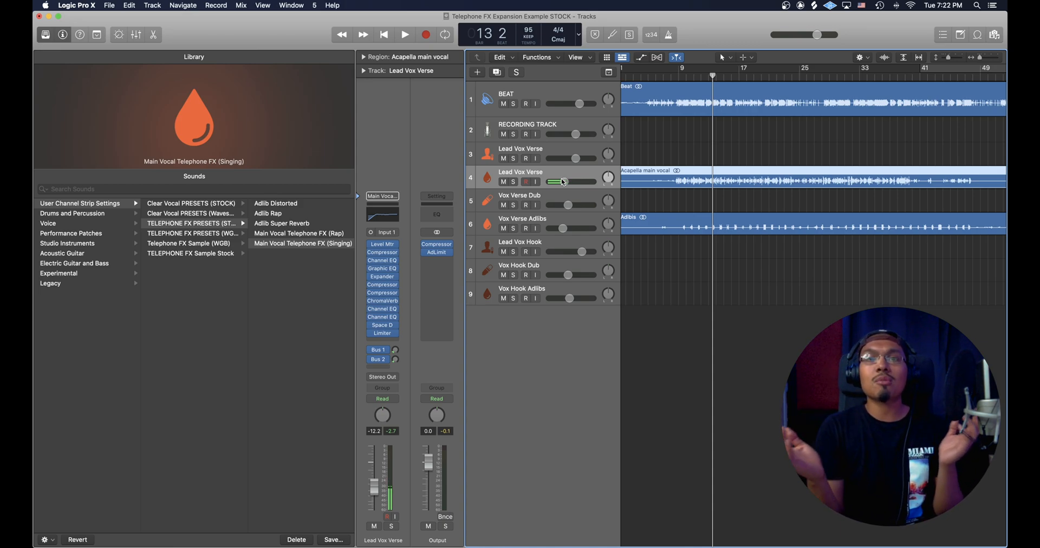
Reload Main Vocal Telephone FX (Rap) on the duplicated lead track and return the Acapella main vocal region to the original Lead Vox Verse track.
scroll(732, 159, "left", 1)
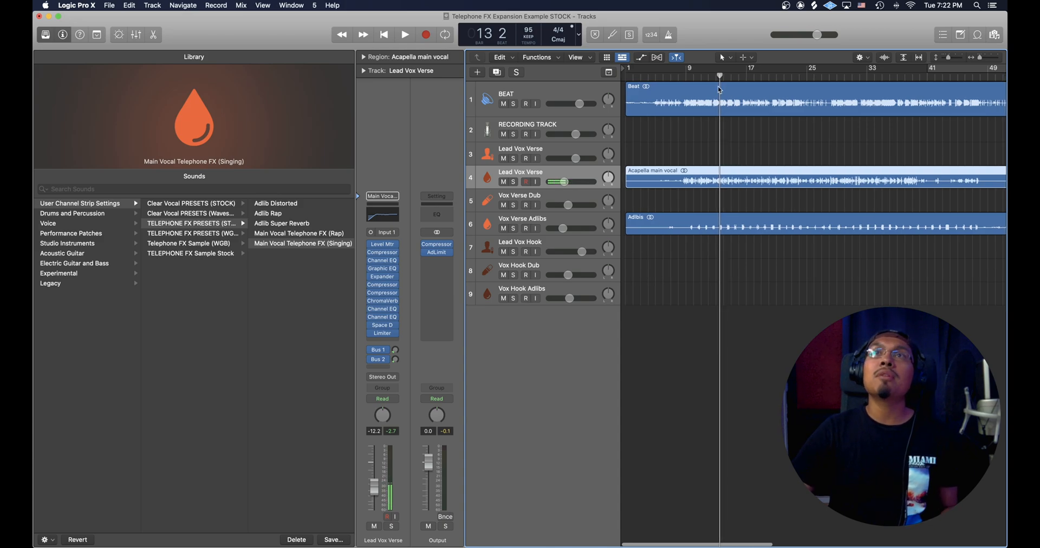
left_click_drag(720, 76, 684, 78)
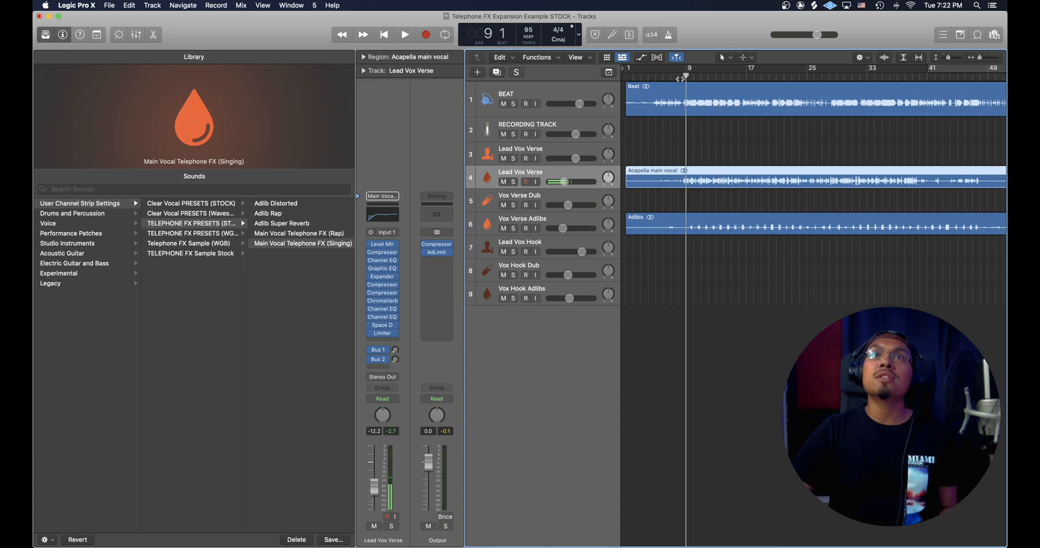
left_click(293, 238)
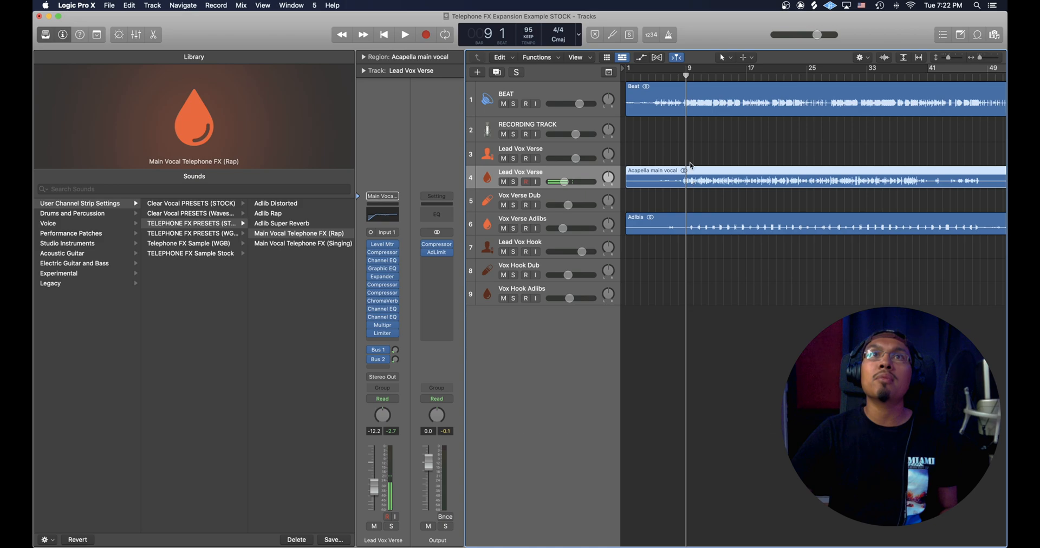
left_click_drag(693, 180, 703, 185)
left_click(703, 186)
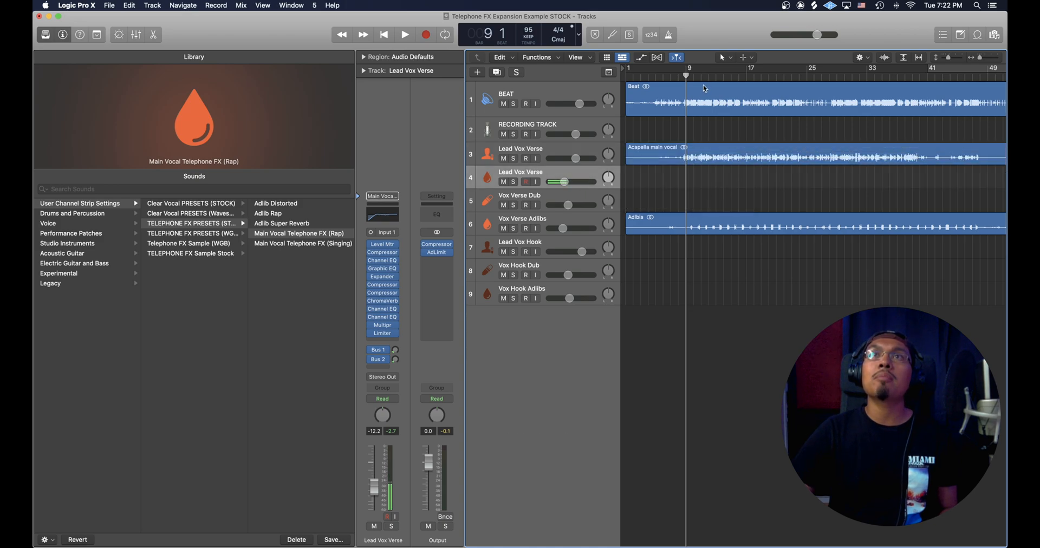
Rename the duplicated lead vocal track as Lead Vox Tele.
double_click(521, 173)
left_click(486, 175)
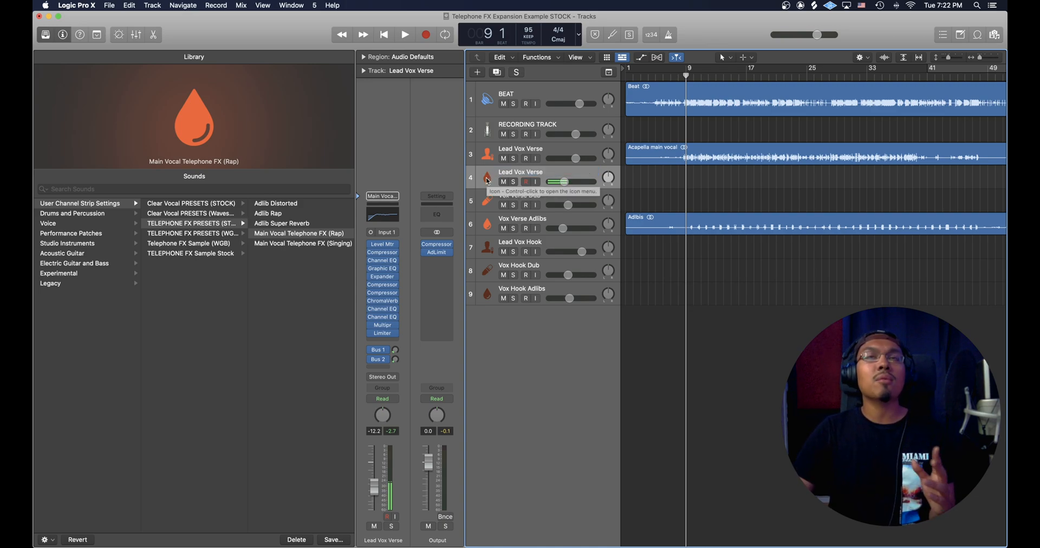
double_click(578, 172)
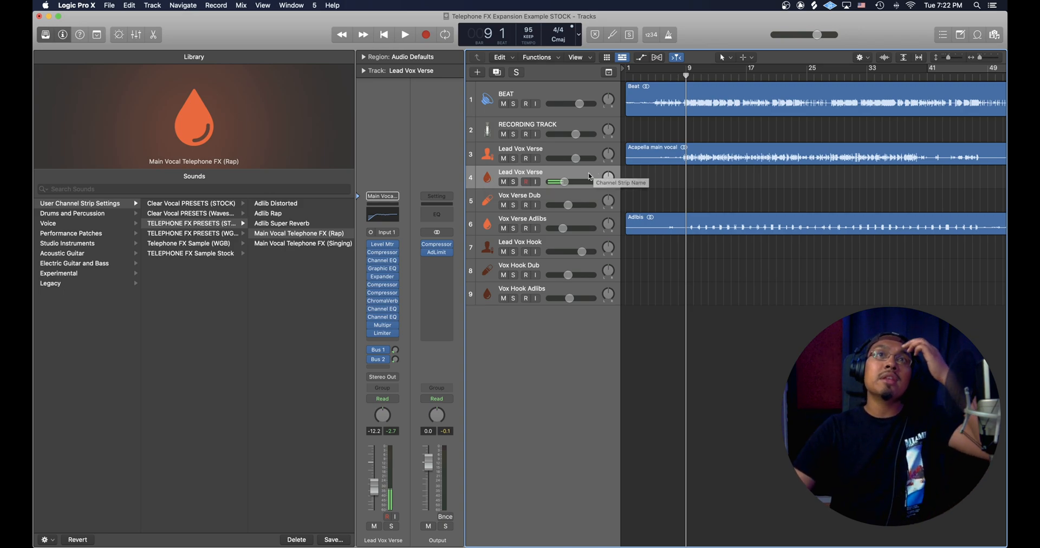
left_click(569, 169)
left_click_drag(554, 171, 463, 169)
type("Lead Vox")
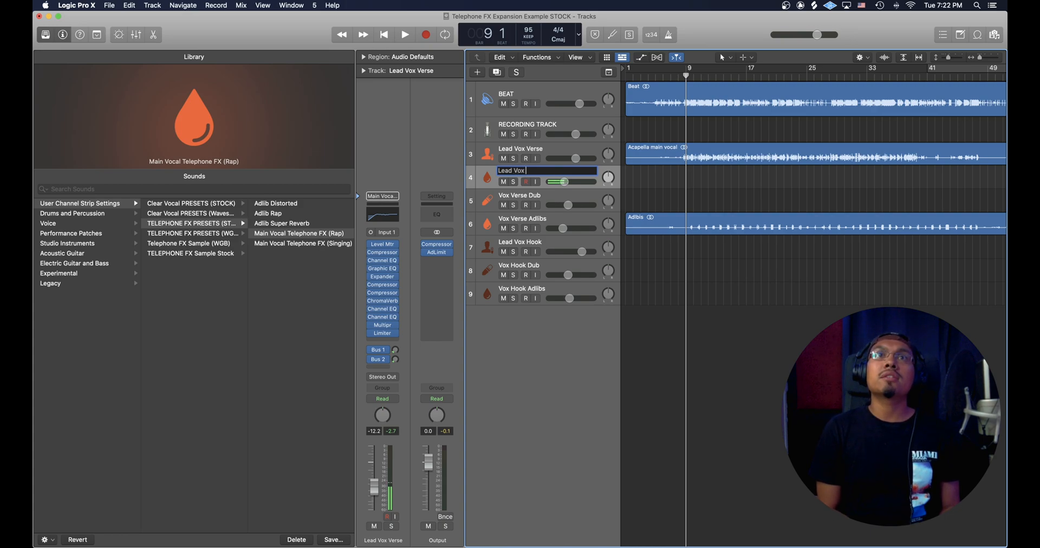
type(" Tele")
key("Return")
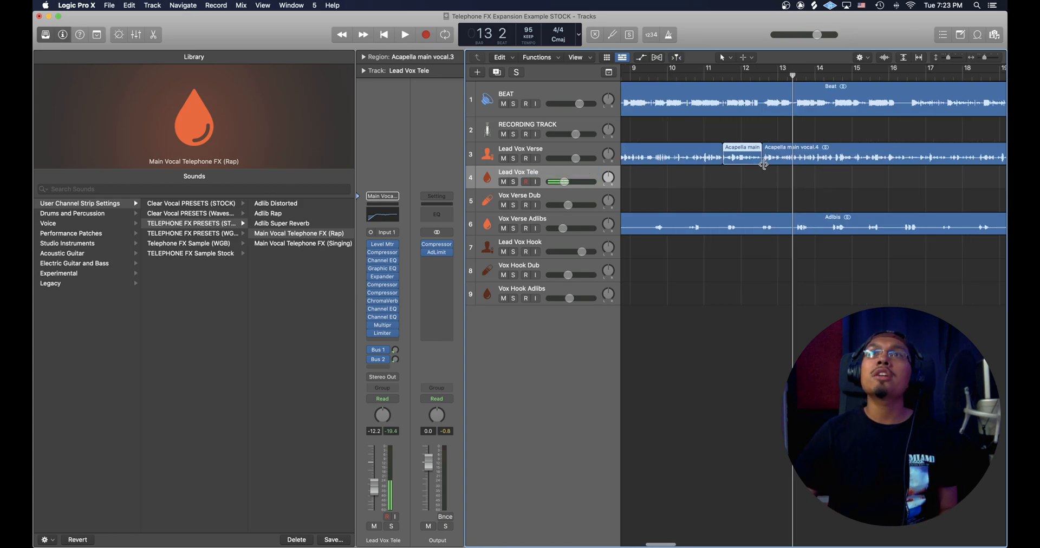
Move the short cut vocal section around bar 12 onto Lead Vox Tele and raise that track's volume to -1.7 dB during playback.
scroll(846, 160, "right", 3)
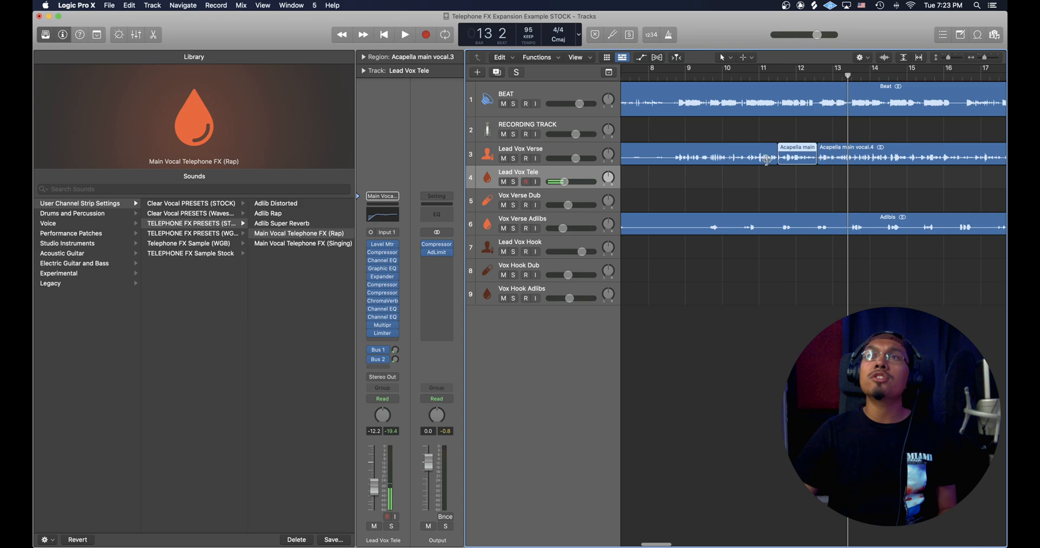
left_click_drag(800, 161, 800, 183)
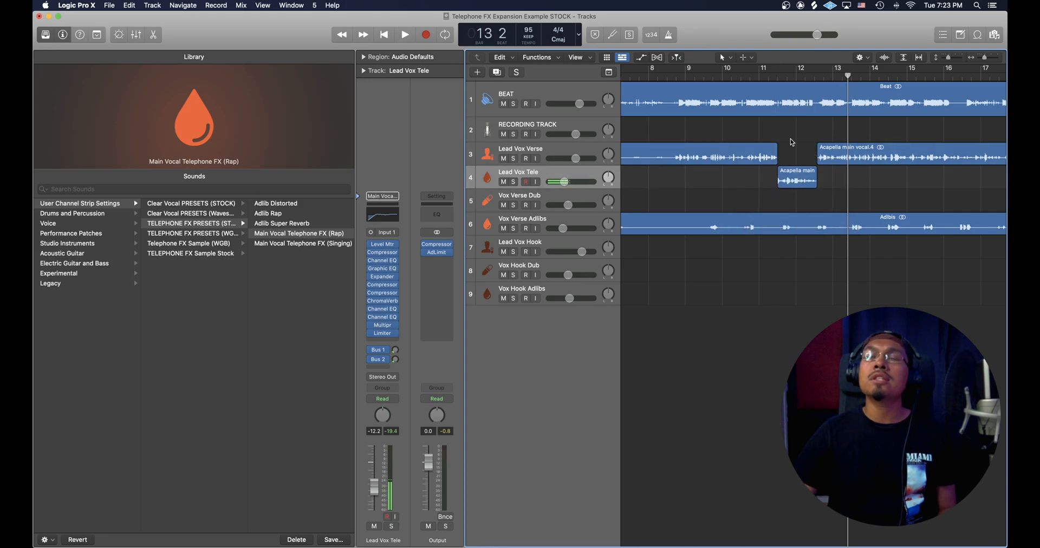
left_click(674, 76)
key("space")
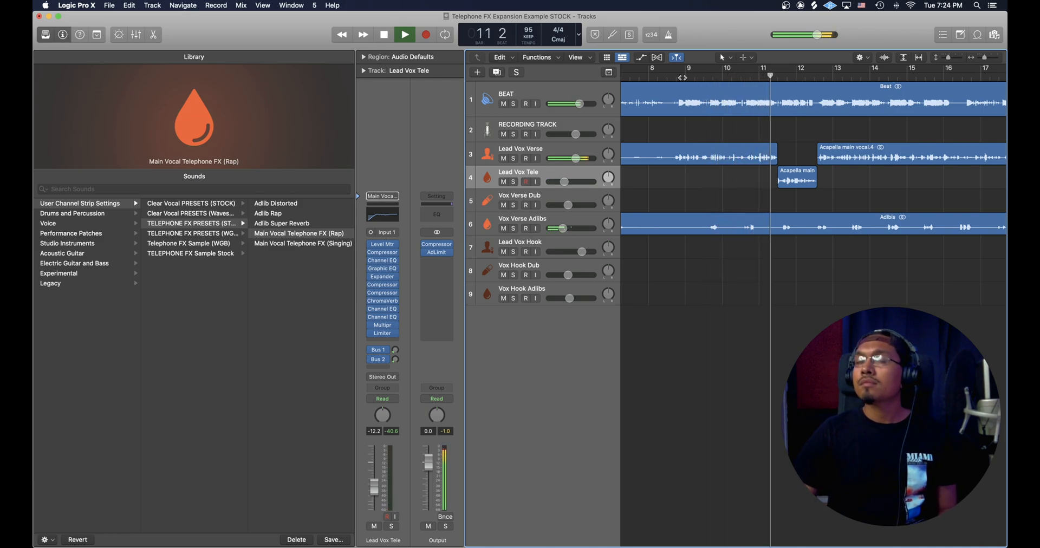
left_click_drag(564, 181, 579, 181)
key("space")
Extend the end of the Lead Vox Verse region before the gap to about 11 3 3 1 and replay the transition.
left_click(768, 75)
key("space")
left_click(777, 155)
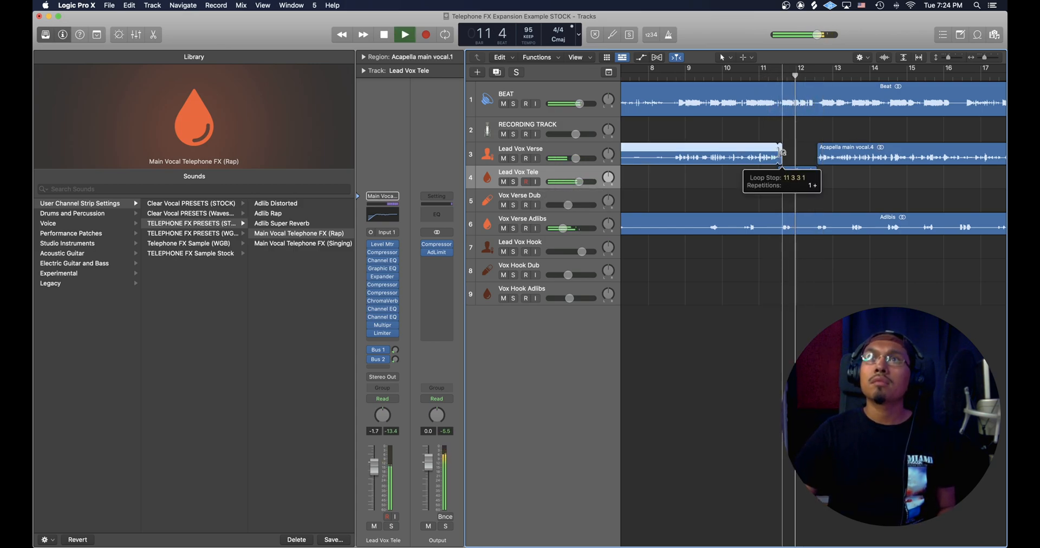
left_click_drag(780, 154, 790, 156)
key("space")
key("space")
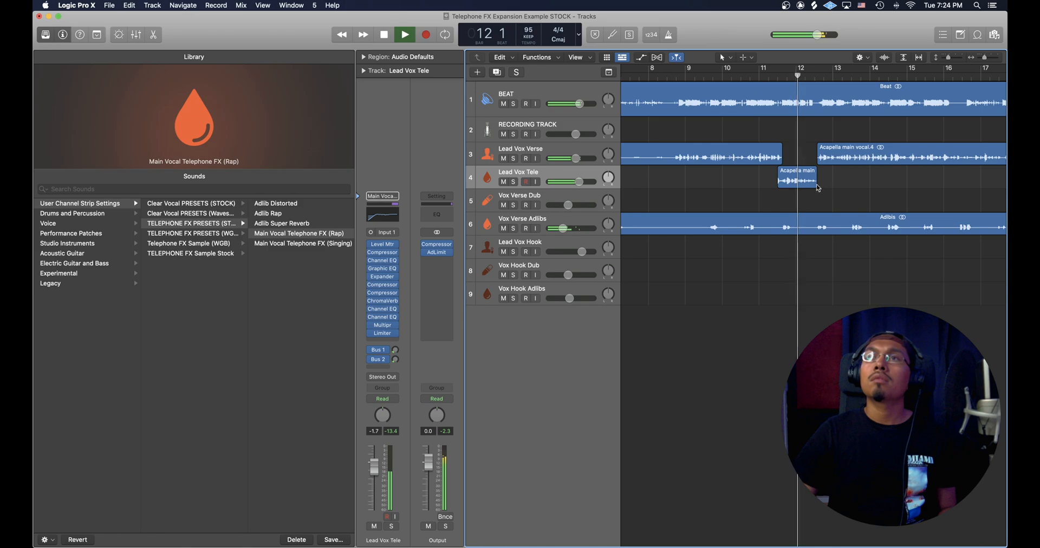
key("space")
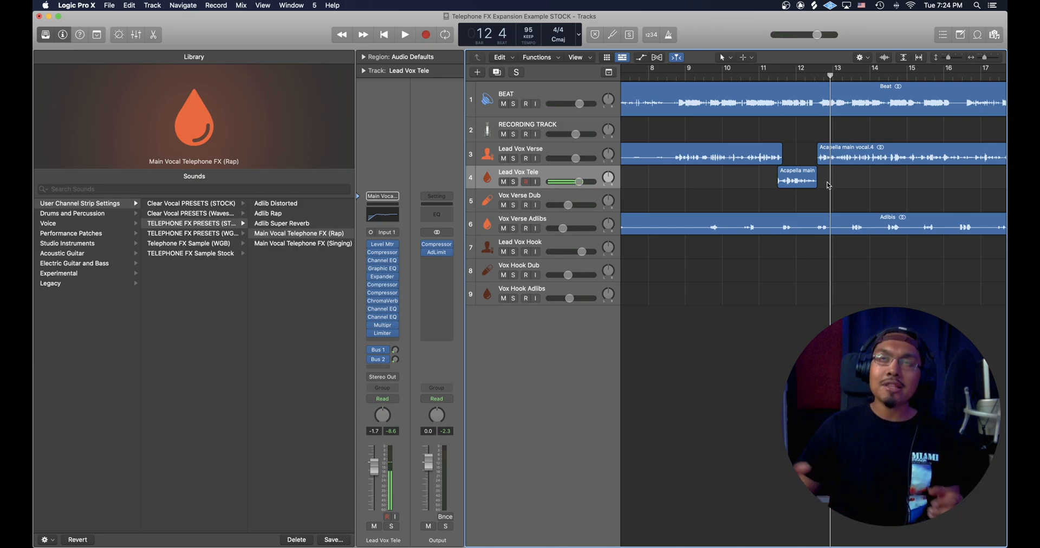
Undo the vocal region edits until the Acapella main vocal is one uncut region on the Lead Vox Verse track again.
key("super+z")
key("super+z")
key("super+z")
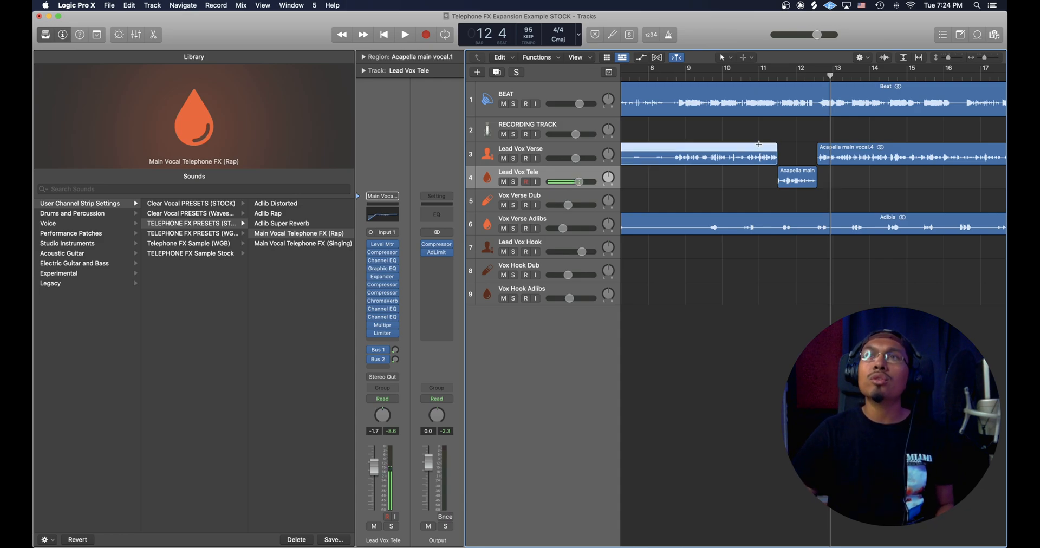
left_click(805, 193)
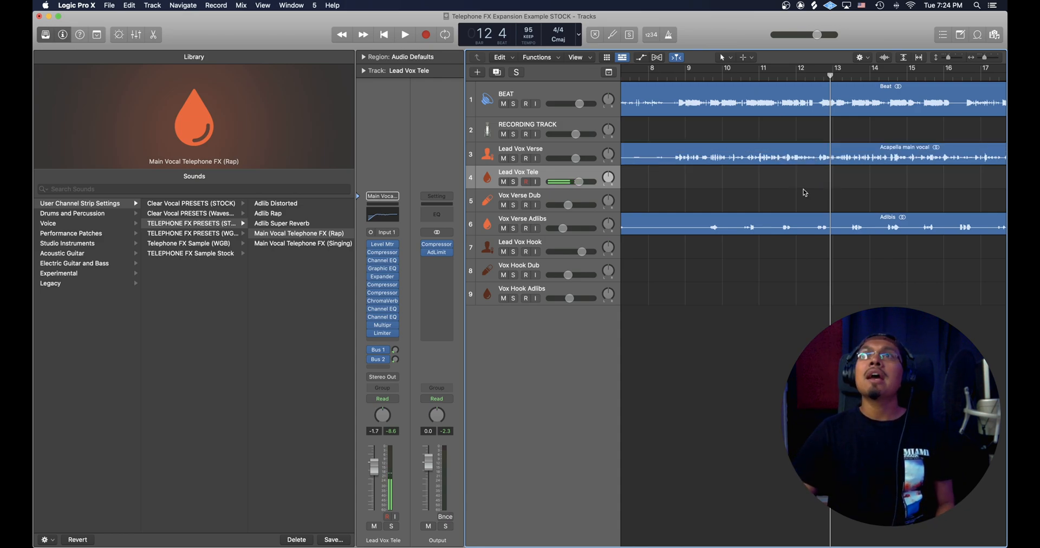